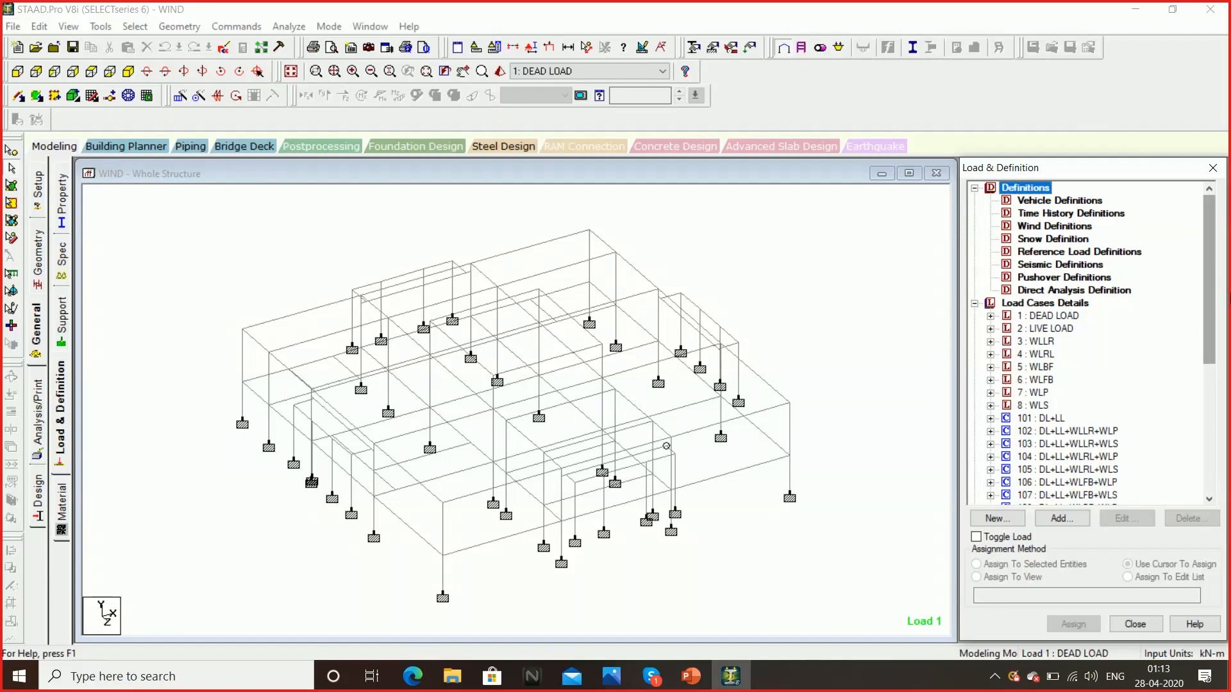
- Review the load definitions and load case list, selecting the Wind Definitions and Snow Definition entries
left_click_drag(1211, 287, 1213, 314)
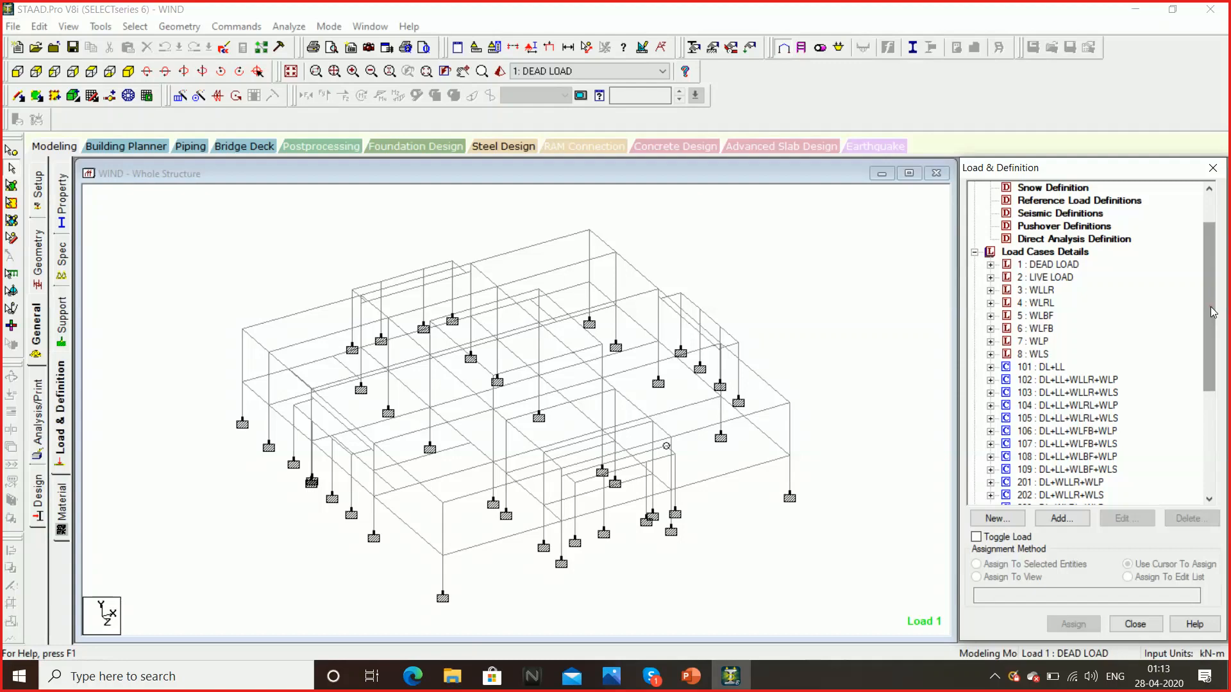
left_click_drag(1213, 314, 1202, 257)
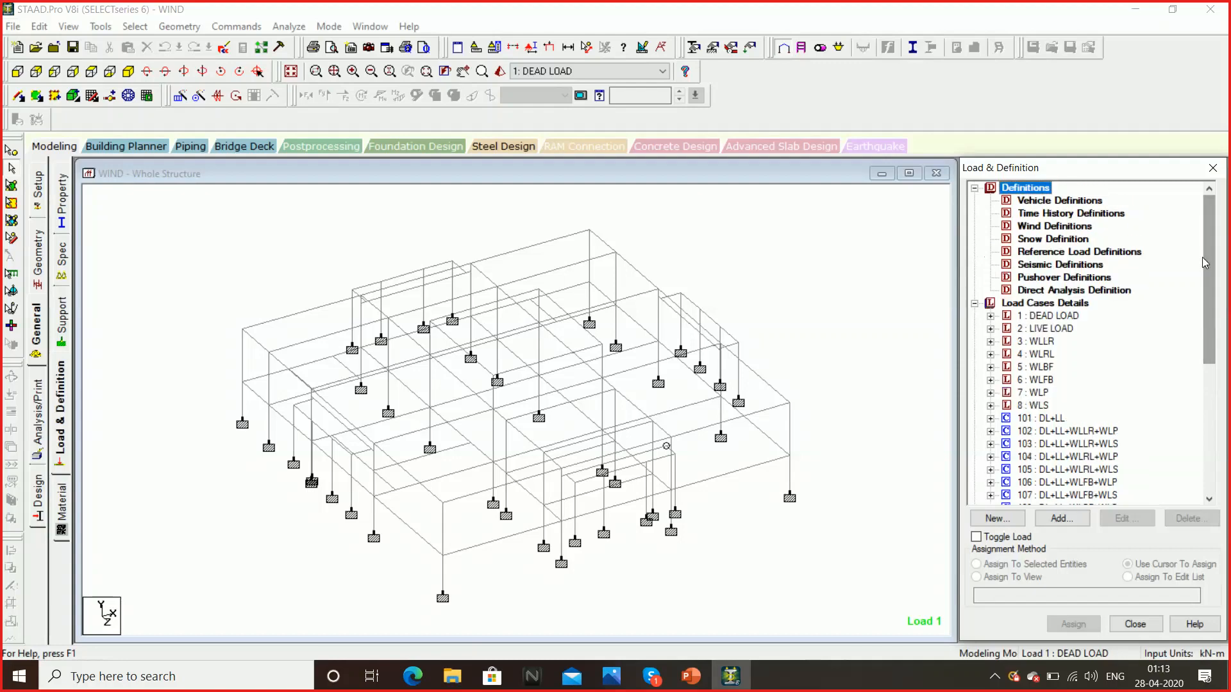
left_click(1054, 226)
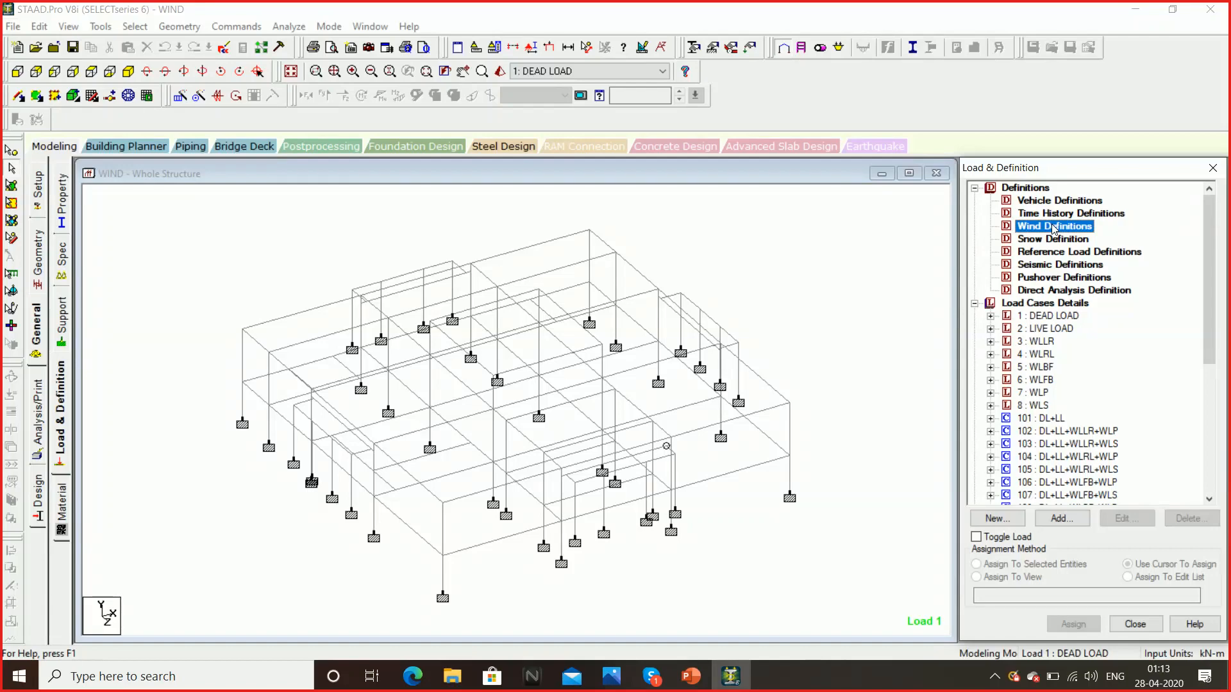
left_click(1053, 238)
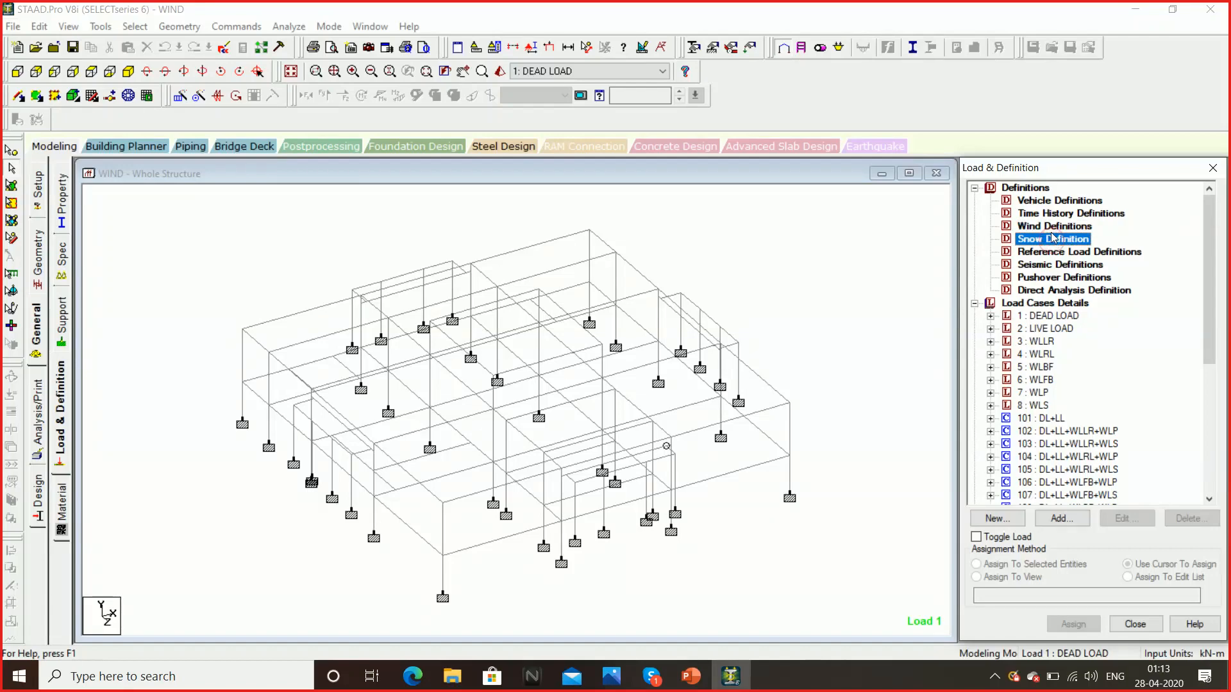
left_click(1051, 228)
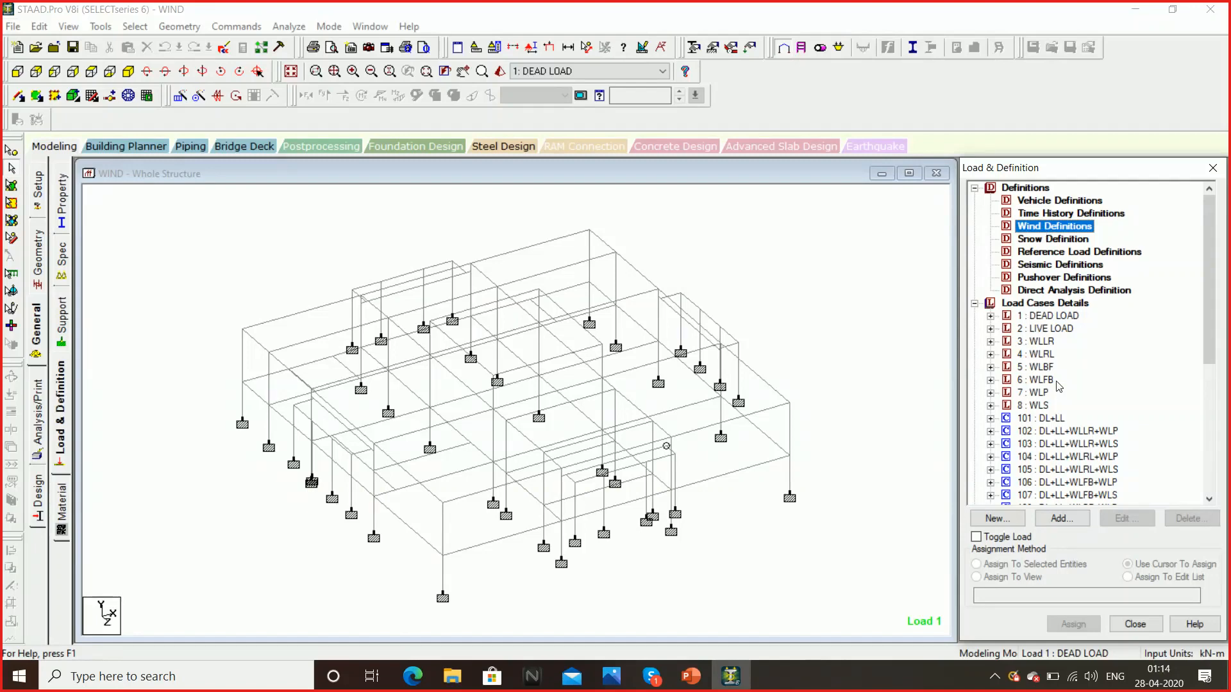
- Expand load case 3: WLLR and look through its uniform GX and GZ member loads
left_click(991, 342)
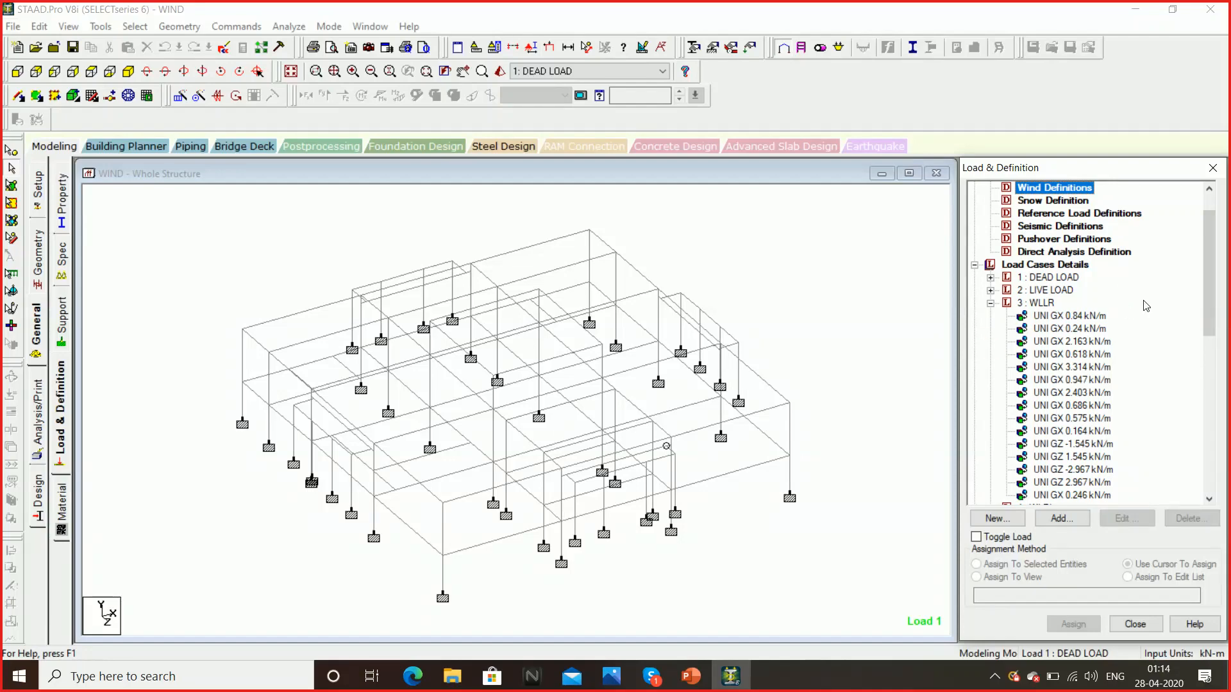
scroll(1205, 272, "down", 3)
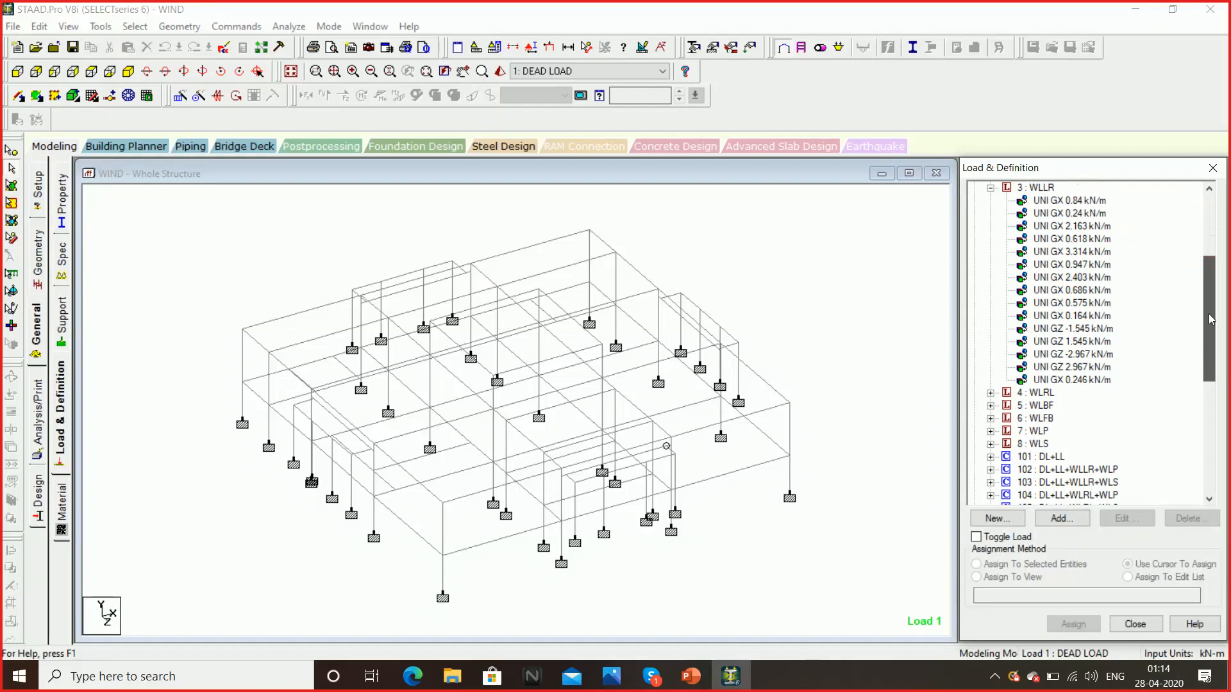
scroll(1202, 259, "up", 4)
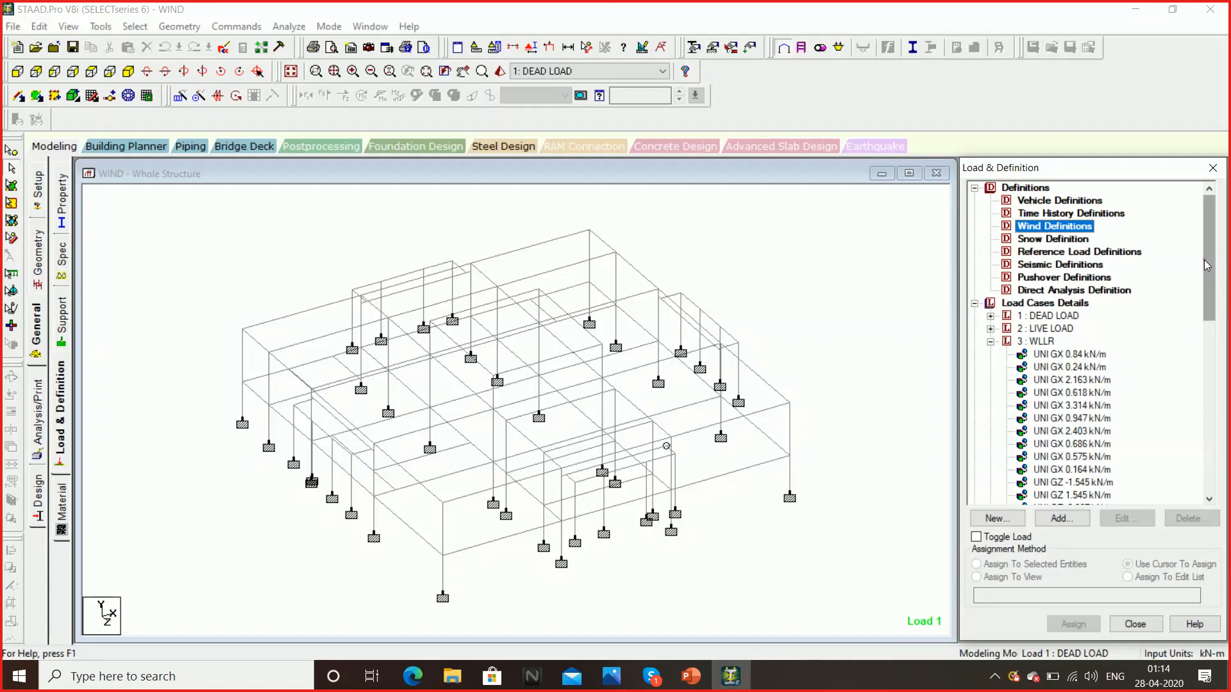
left_click_drag(1207, 264, 1208, 281)
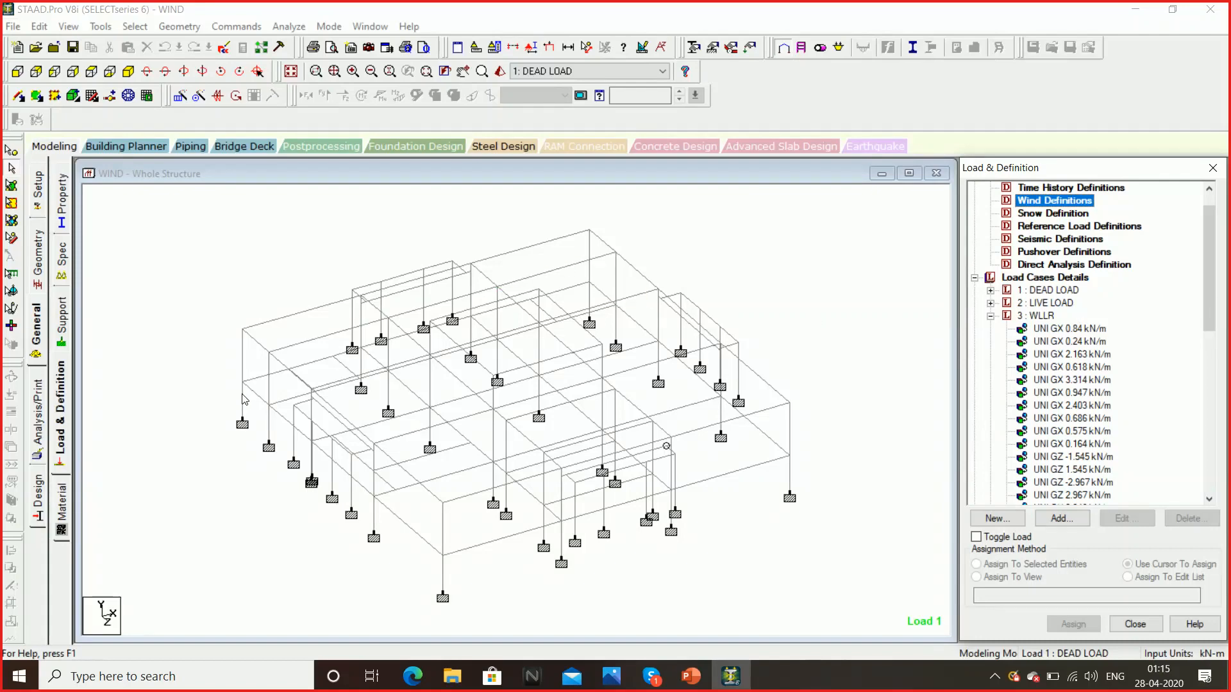
- Switch to the Project Review-1 presentation in PowerPoint and view the Frames, Slab Details and One-way / Two-way Slab Diagram slides
left_click(691, 677)
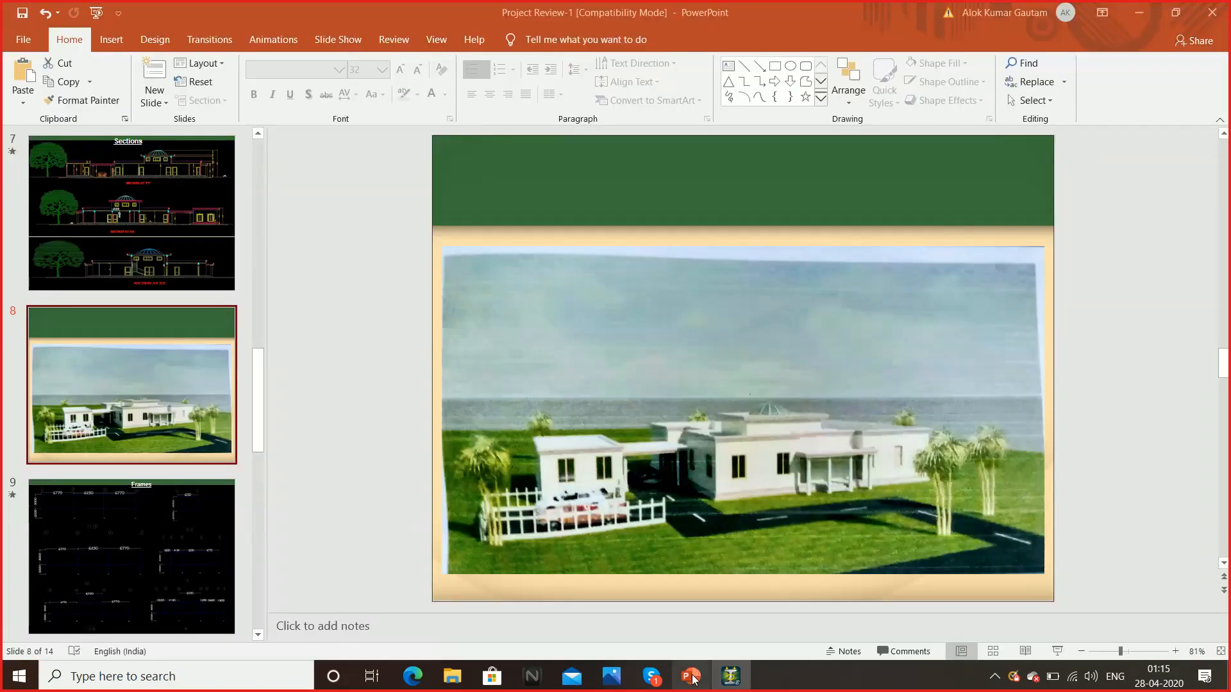
left_click(153, 525)
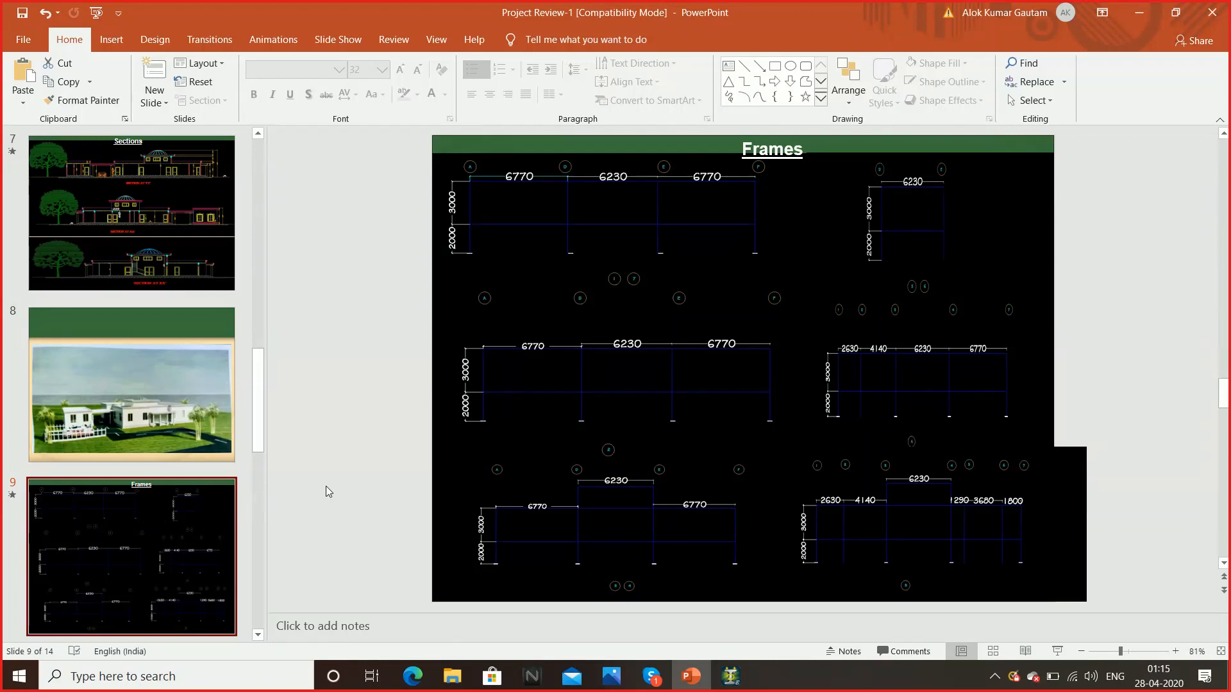
scroll(326, 486, "down", 1)
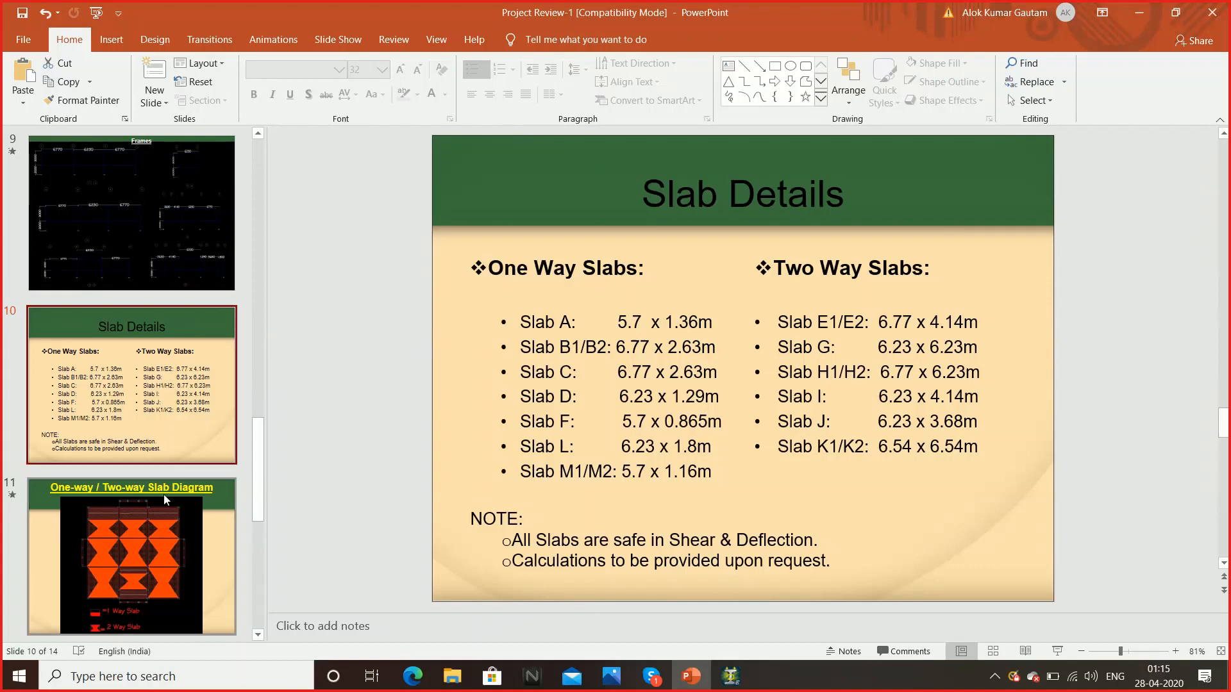
left_click(152, 528)
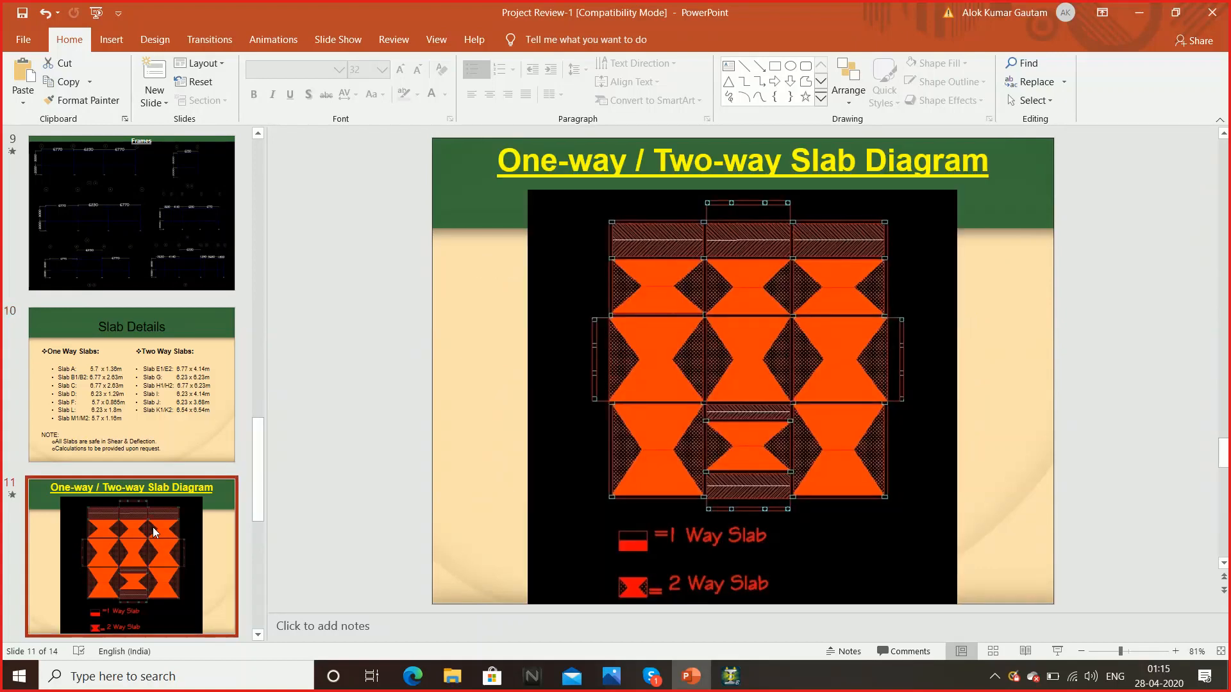
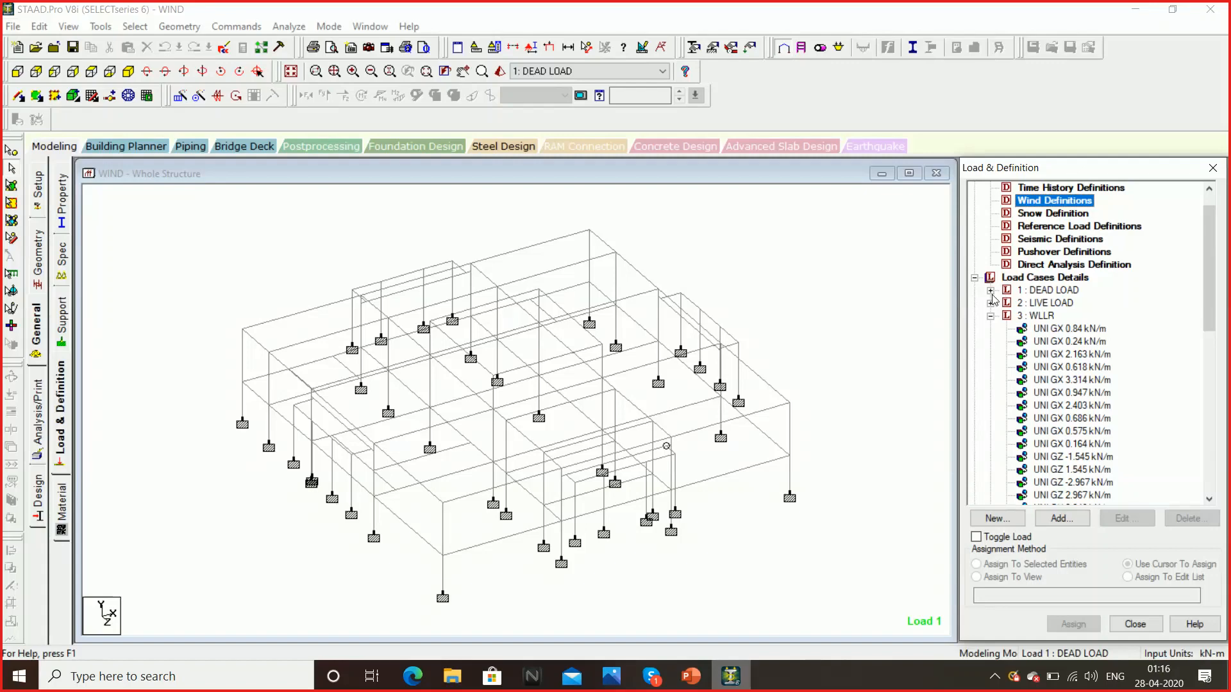
- Expand load case 1: DEAD LOAD and display its selfweight, two FLOAD floor loads and UNI GY -5.1 kN/m load on the model
left_click(991, 290)
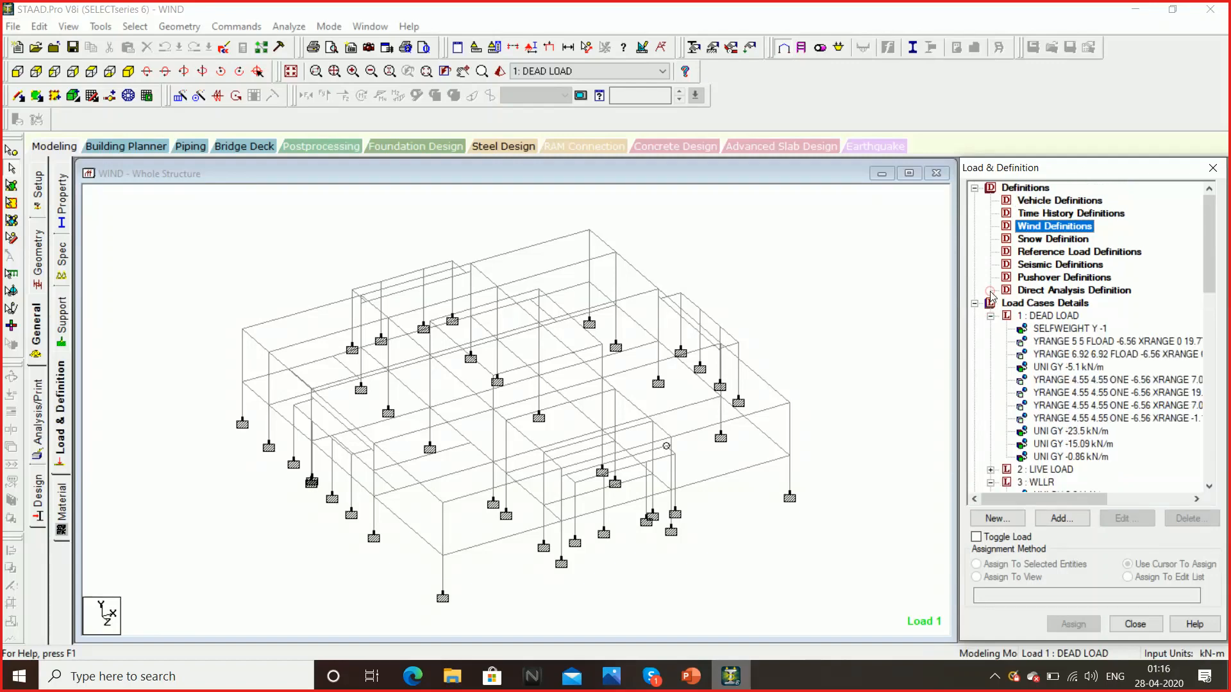
scroll(1103, 287, "down", 1)
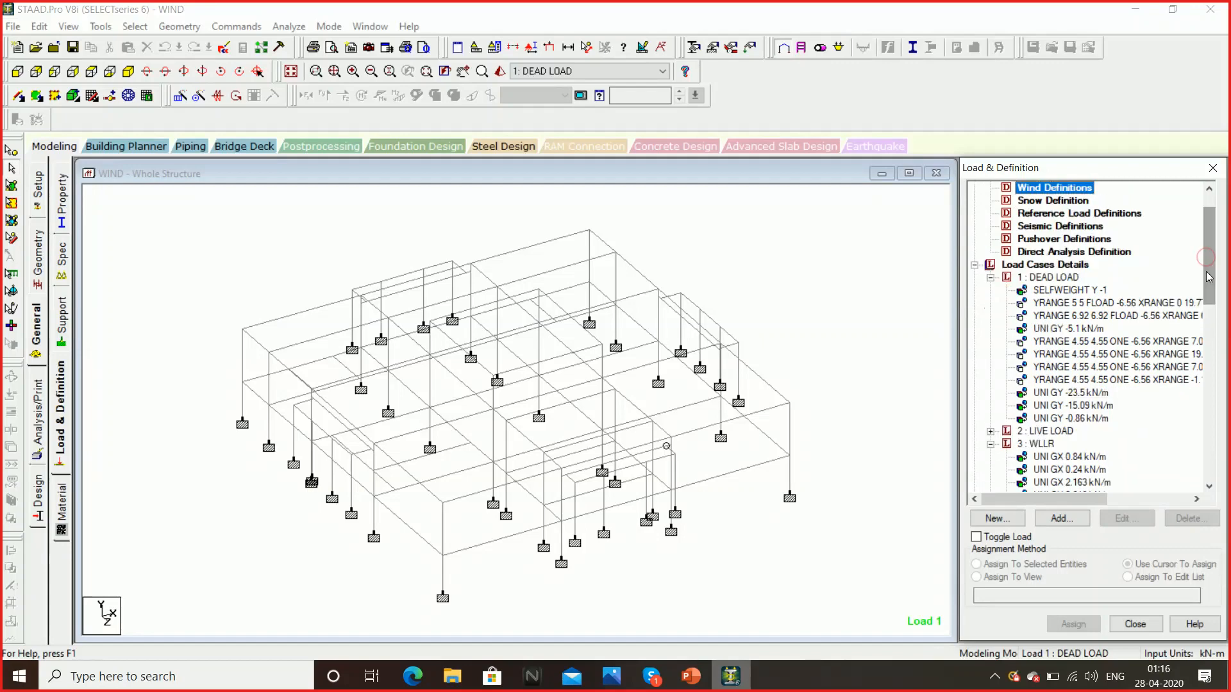
left_click(1088, 289)
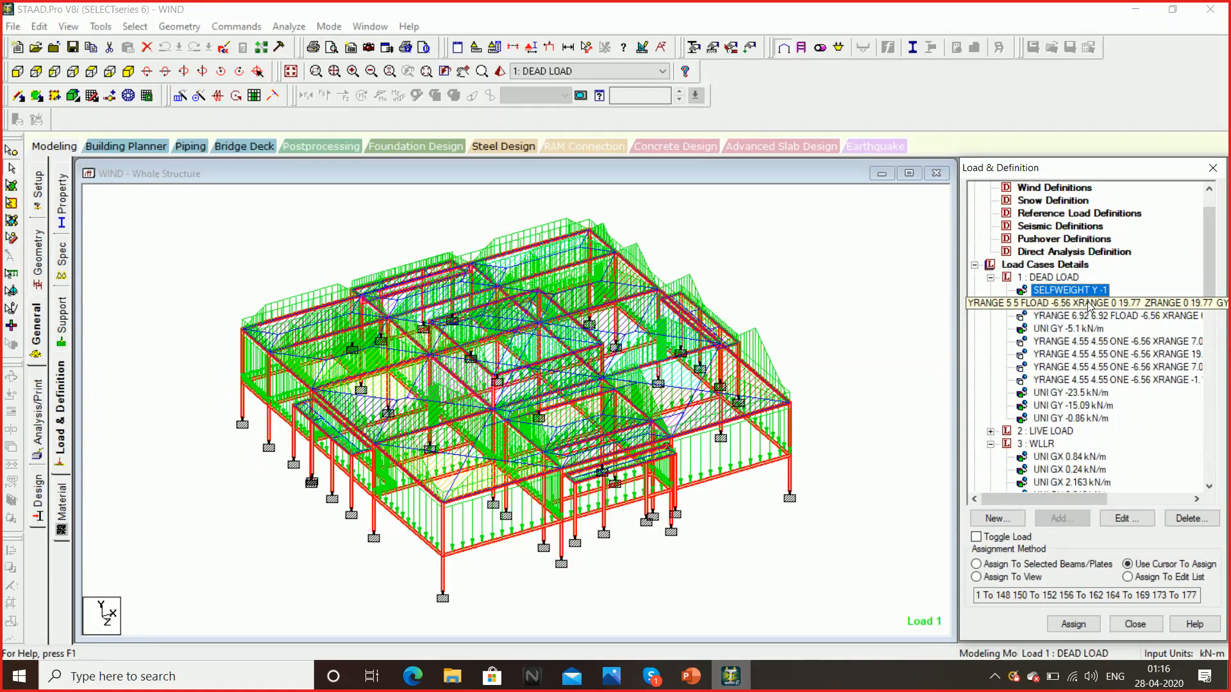
left_click(1088, 305)
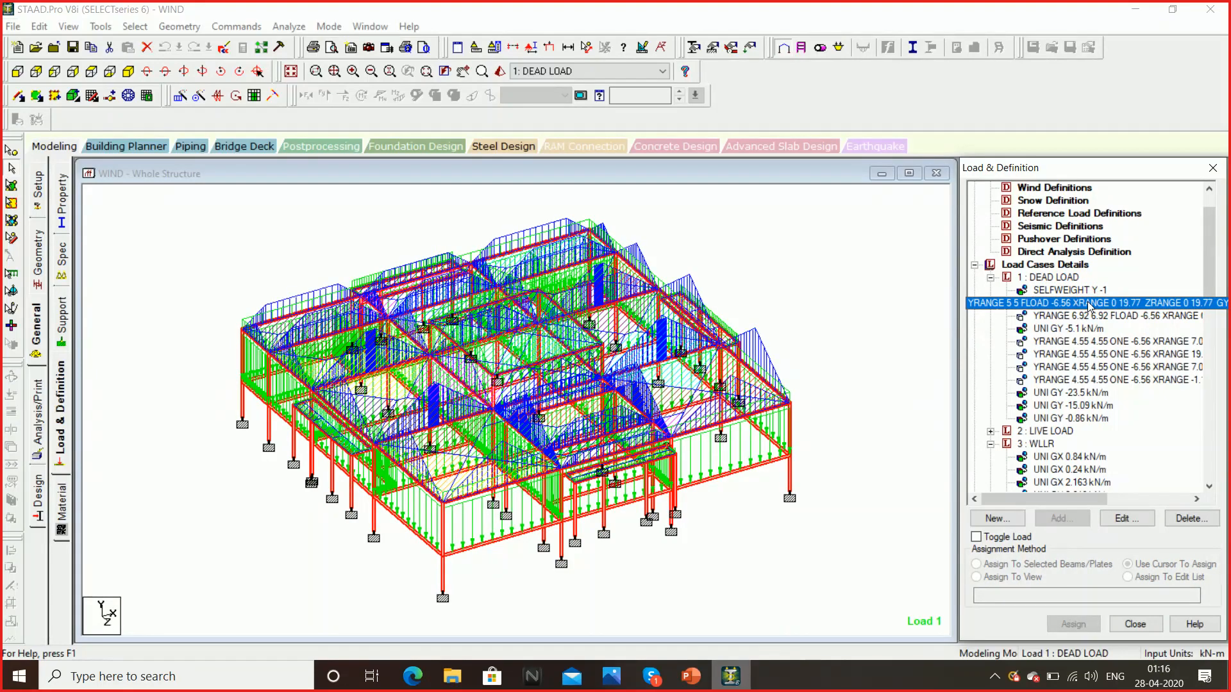
left_click(1085, 319)
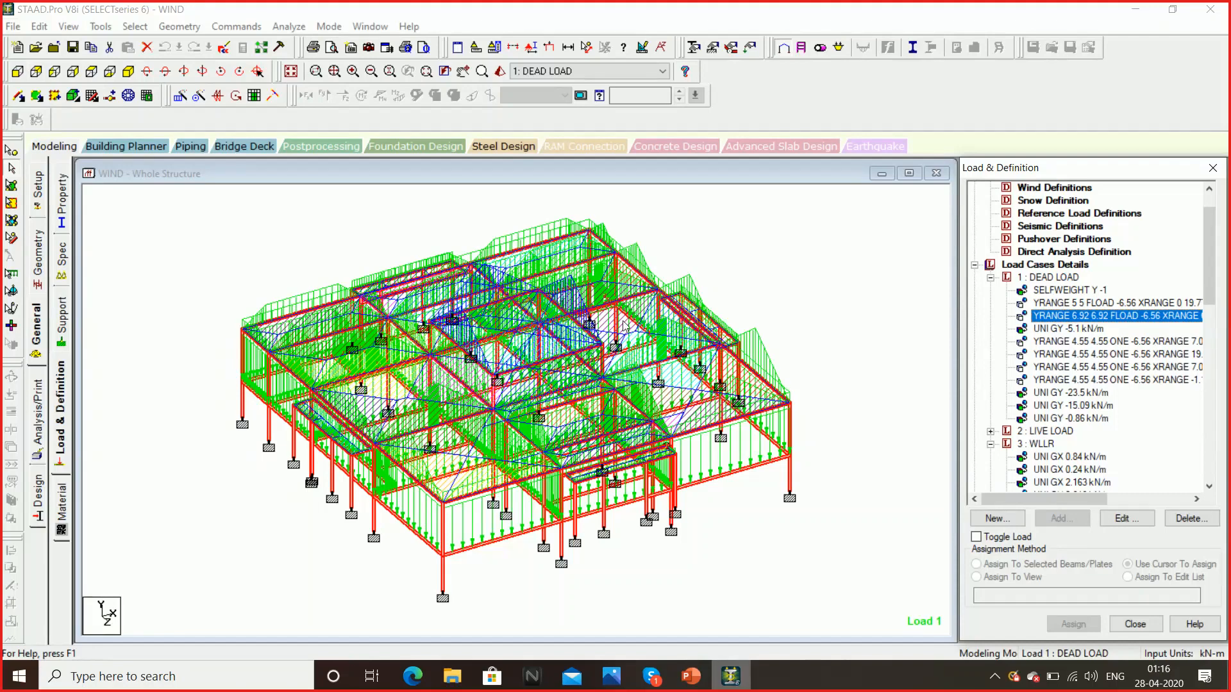
left_click(1041, 330)
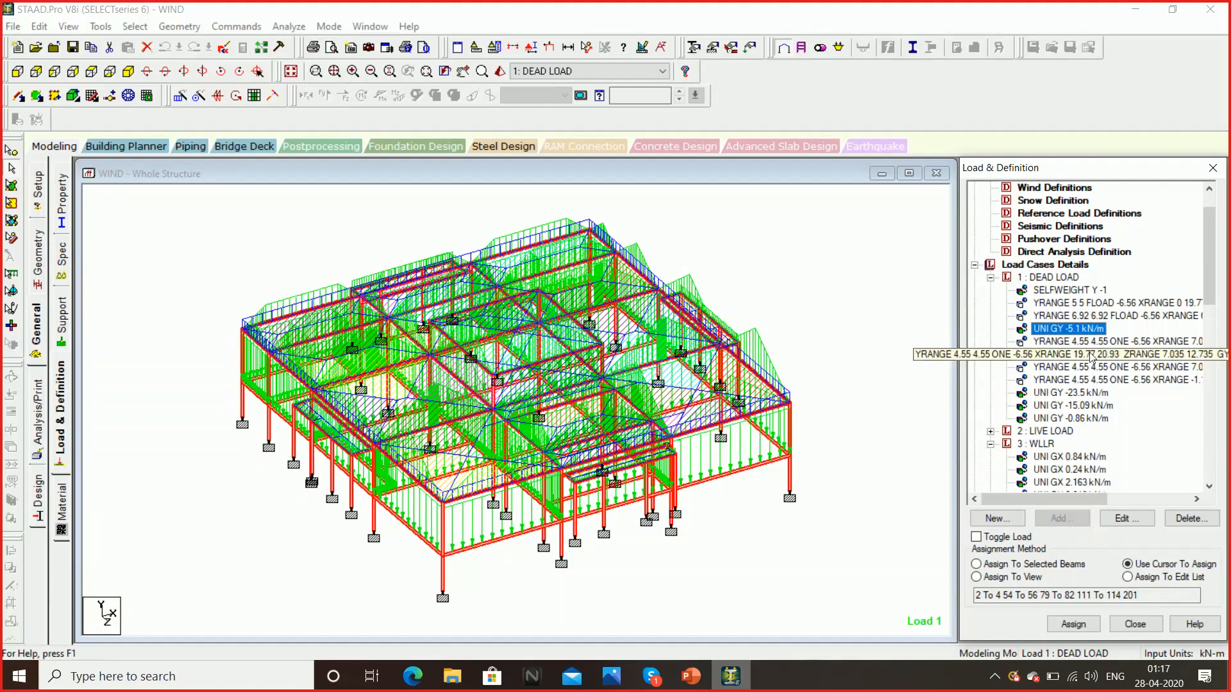
- Inspect the settings of the first two one-way floor loads at Y range 4.55 in the dead load case, leaving them unedited
left_click(1087, 344)
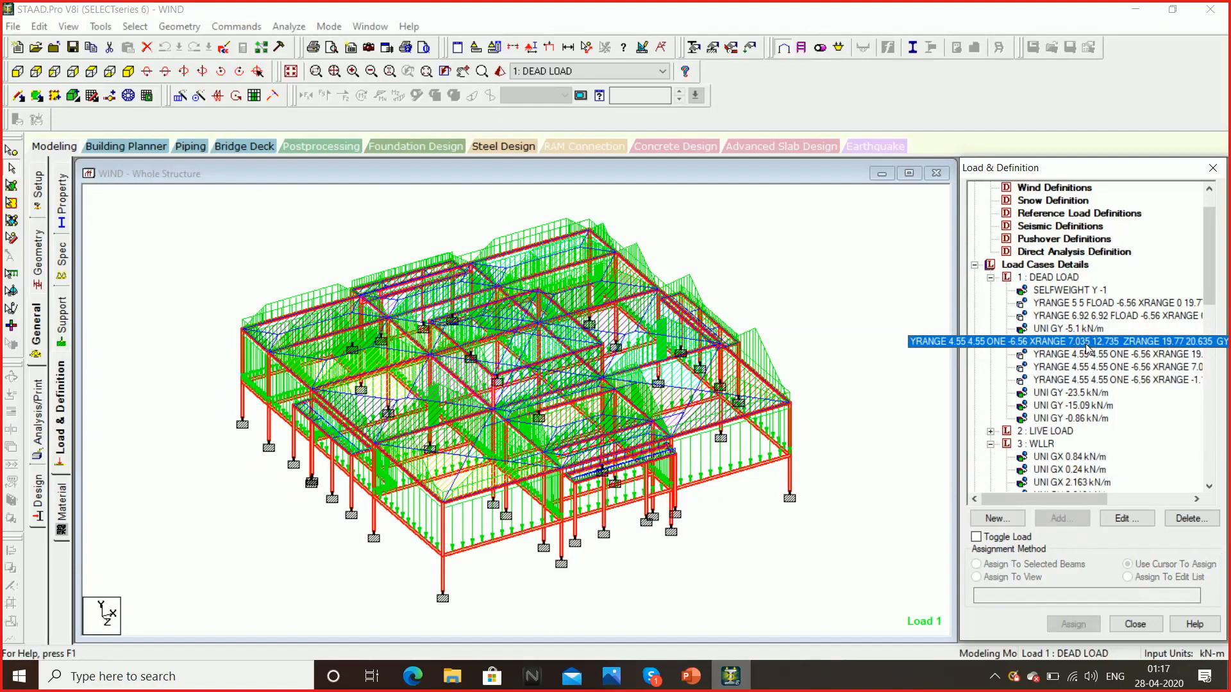
double_click(1081, 345)
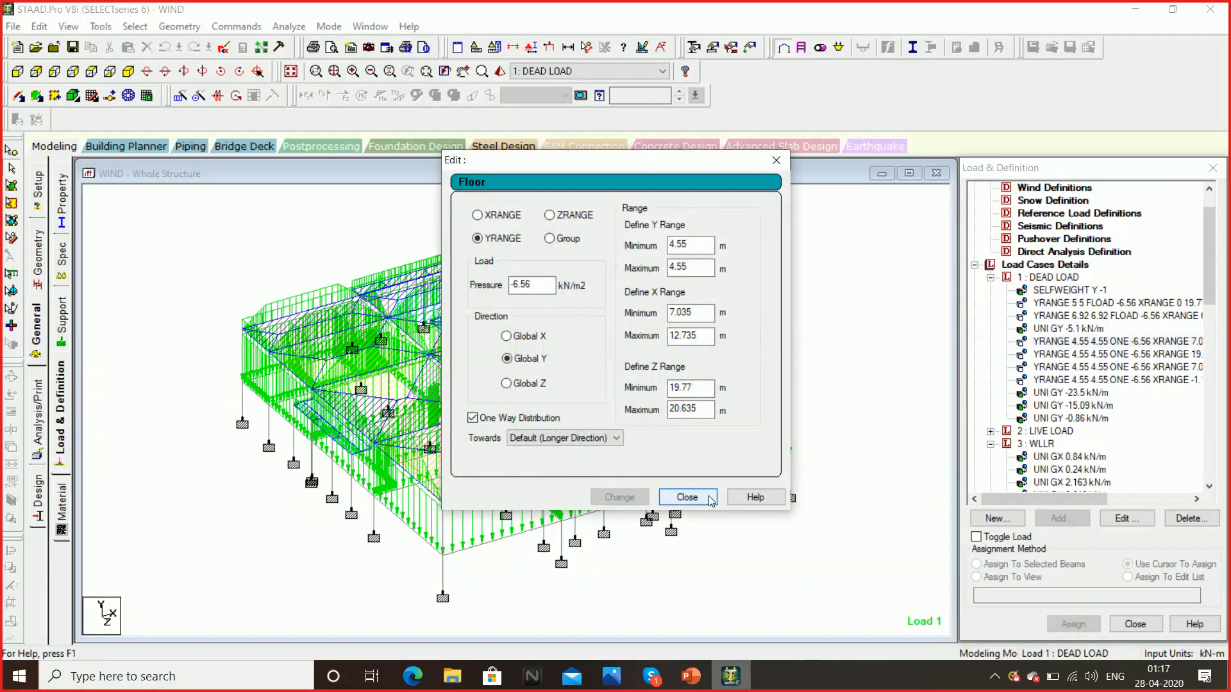
left_click(686, 497)
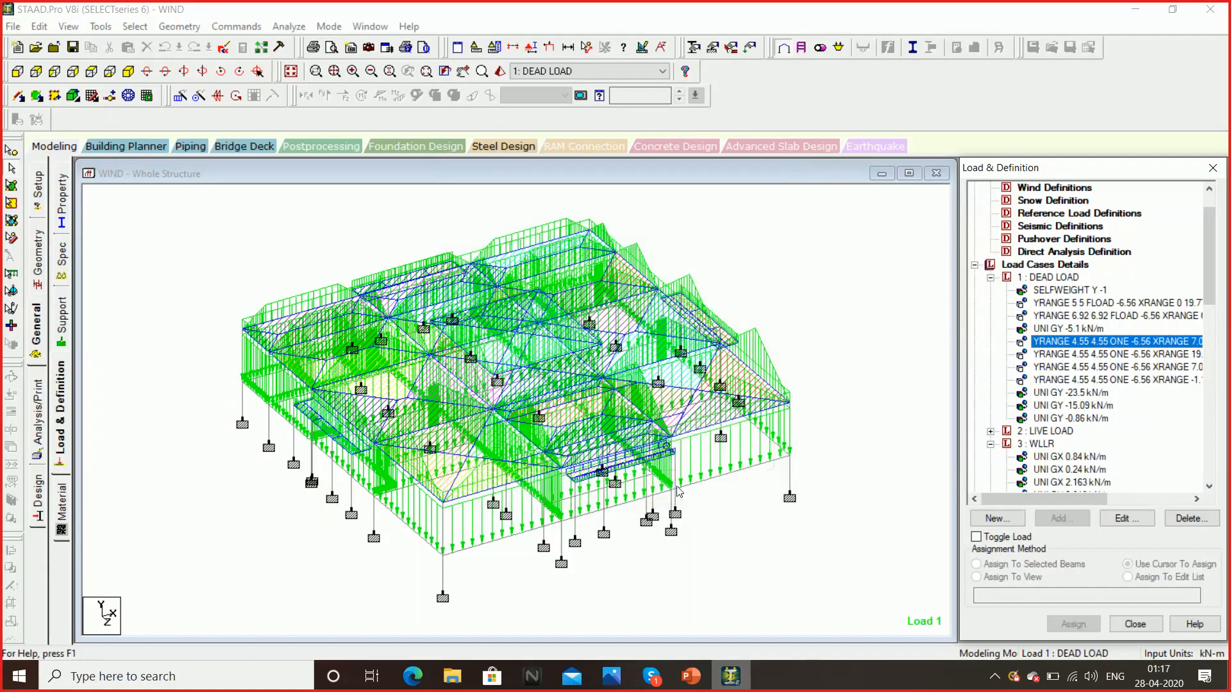
left_click(1052, 356)
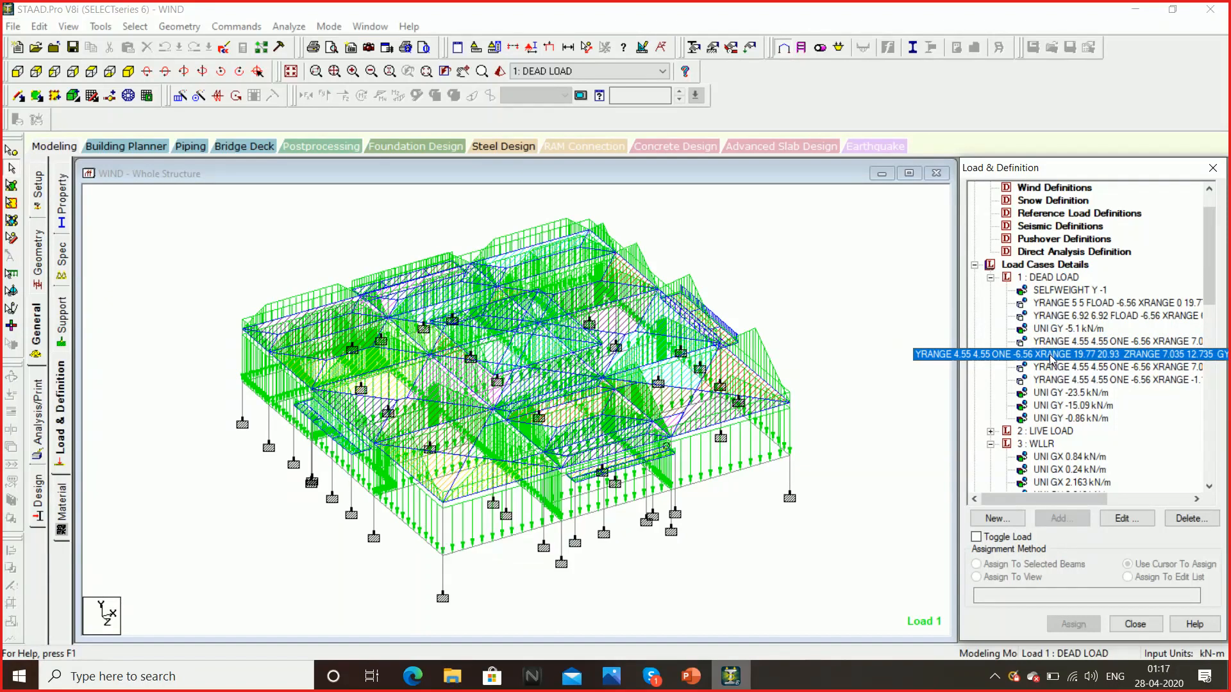
double_click(1052, 356)
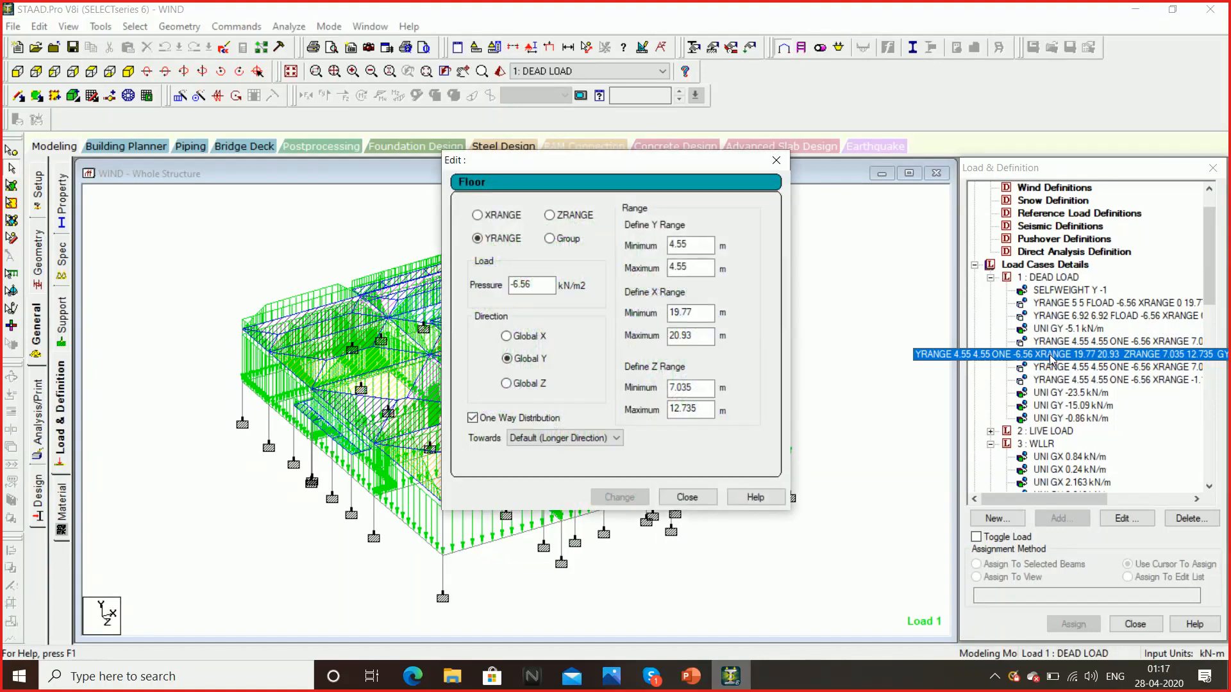
left_click(687, 497)
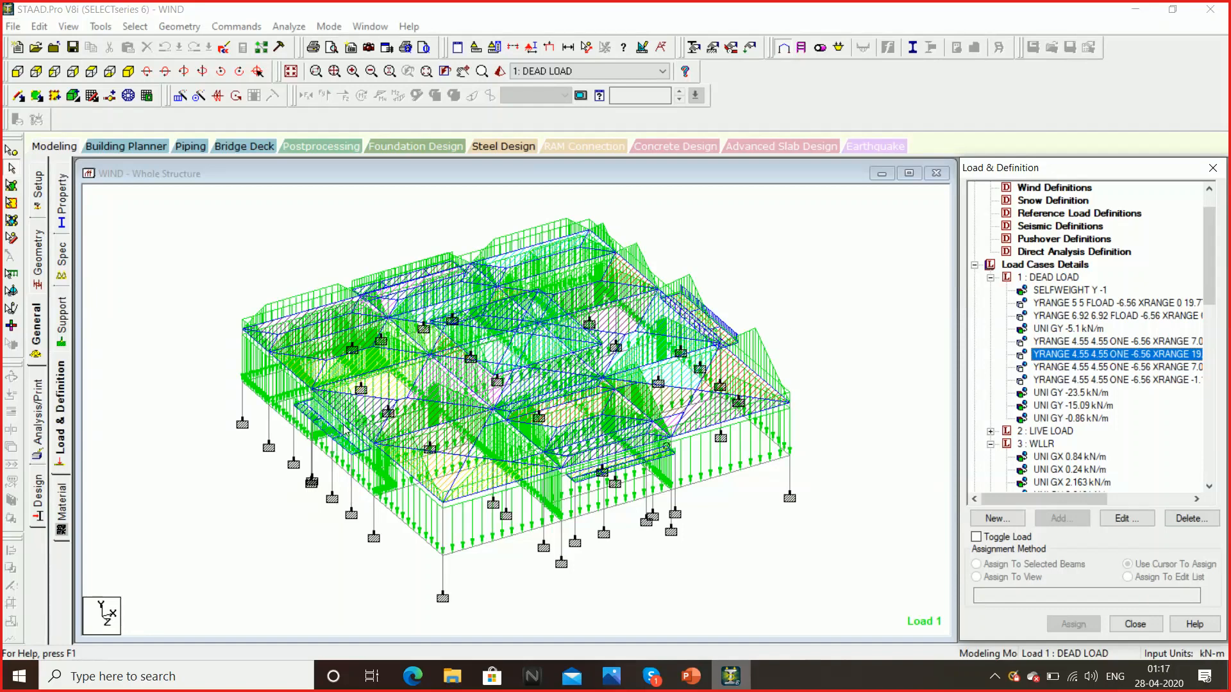
- Display the last two one-way floor loads and the UNI GY -23.5, -15.09 and -0.86 kN/m dead loads on the model
left_click(1066, 368)
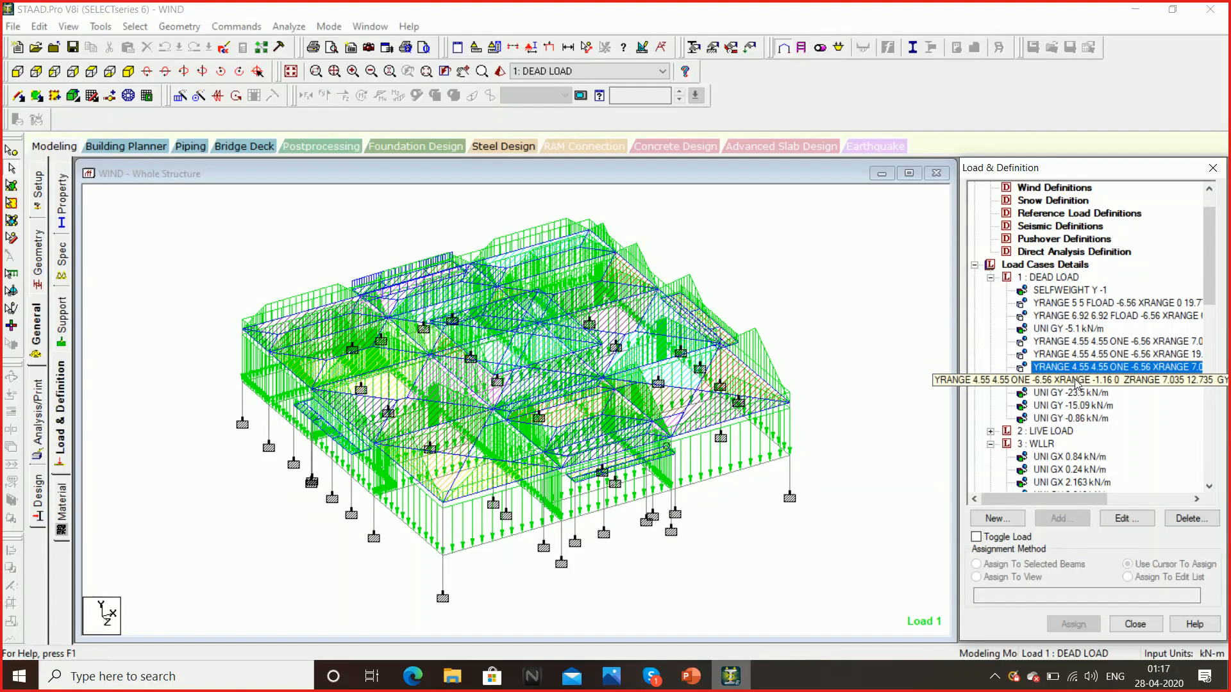
left_click(1074, 381)
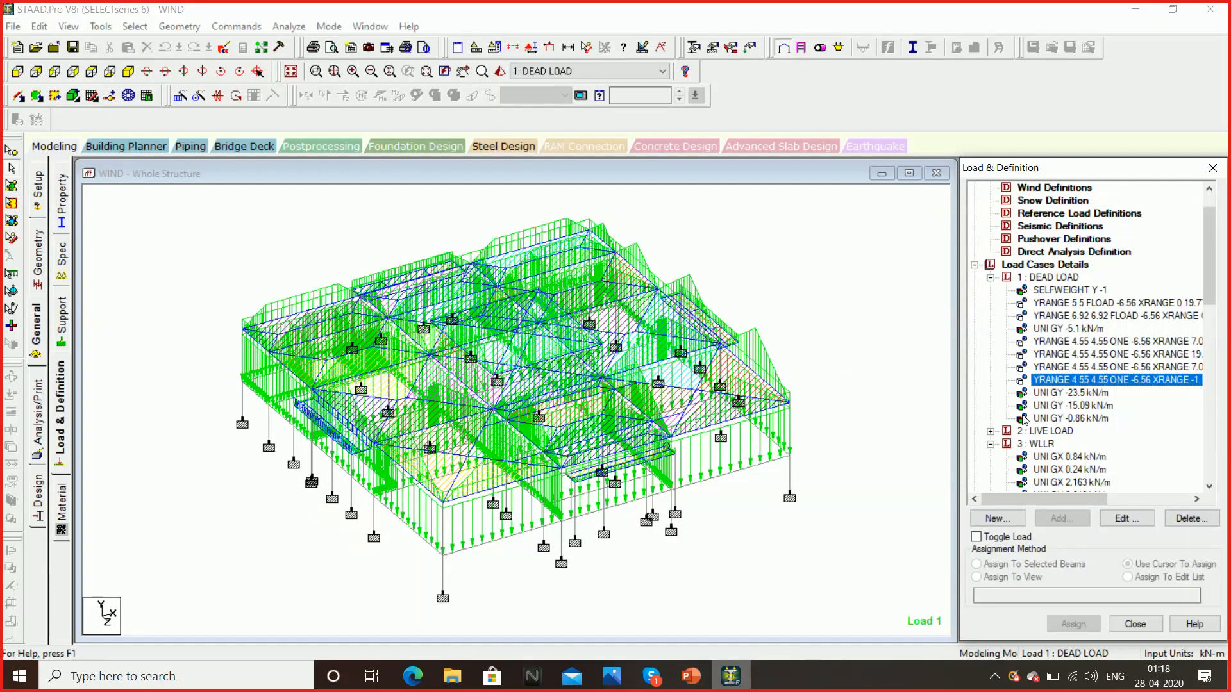
left_click(1052, 393)
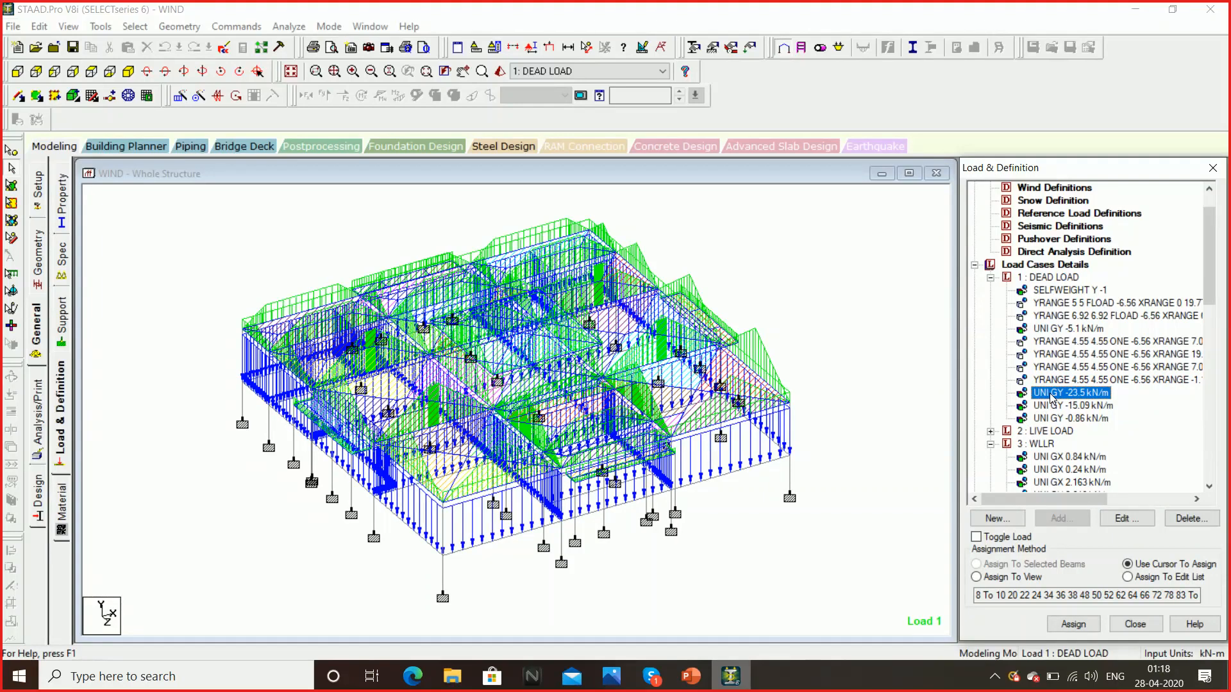
left_click(1052, 407)
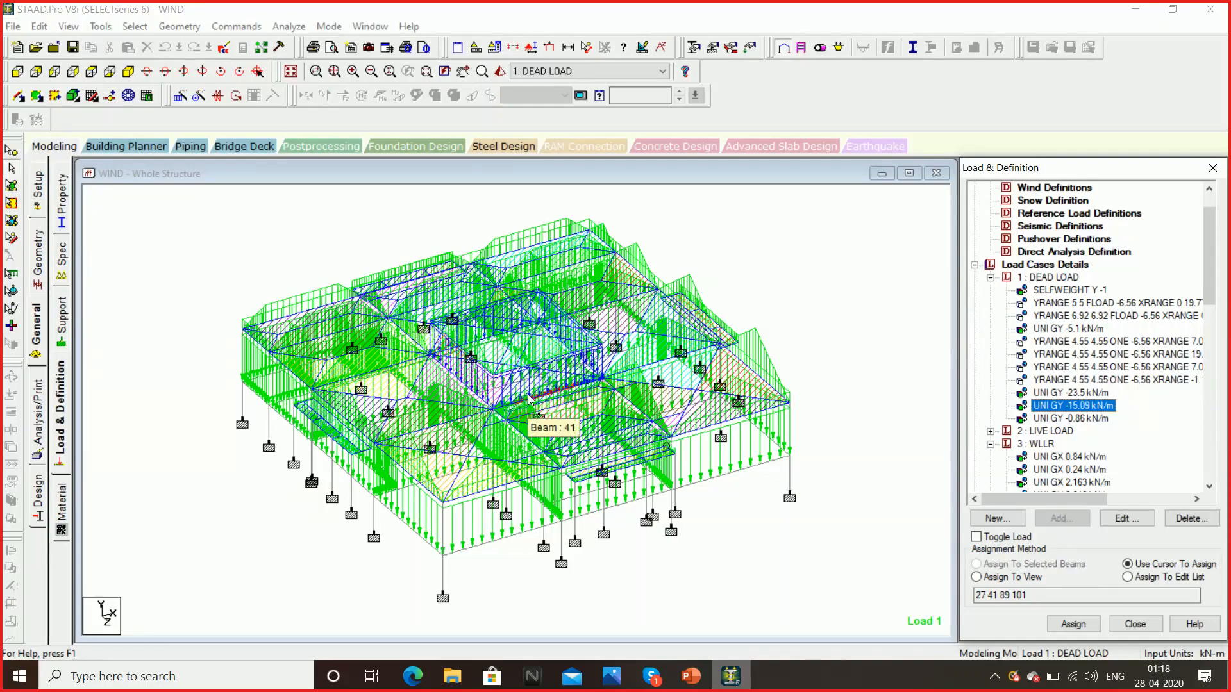
left_click(1052, 421)
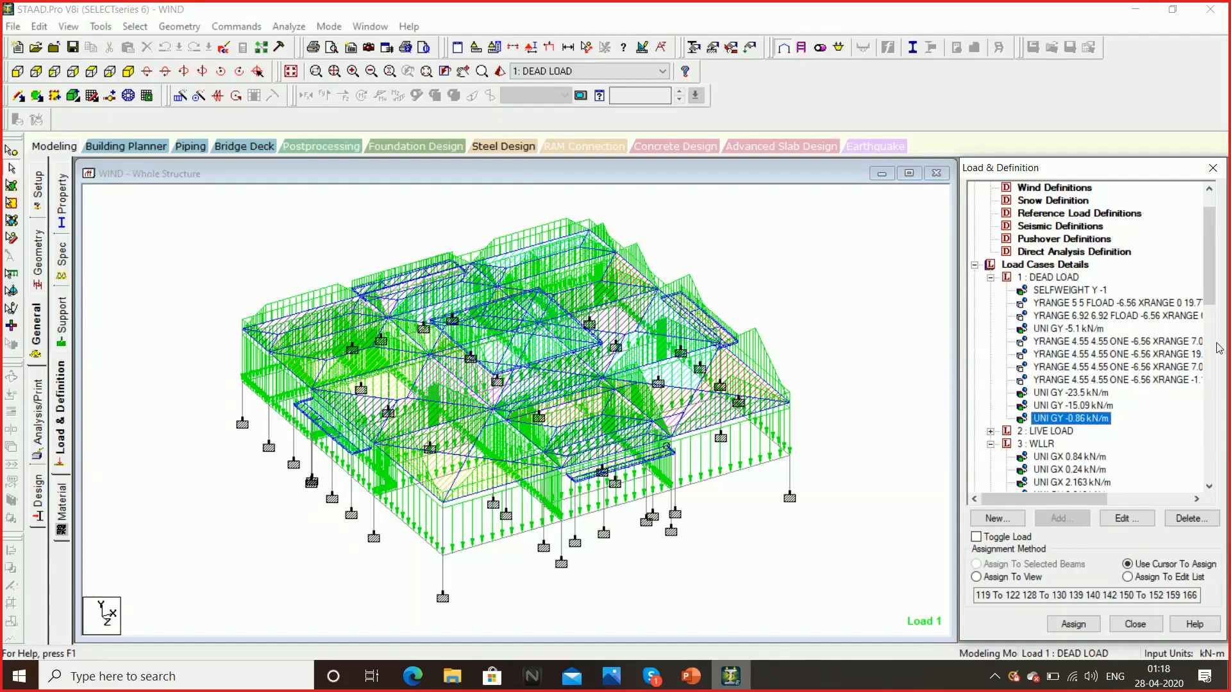
- Expand load case 2: LIVE LOAD and inspect the settings of its two FLOAD floor loads at Y range 5 and 6.92, leaving them unedited
left_click_drag(1211, 300, 1213, 333)
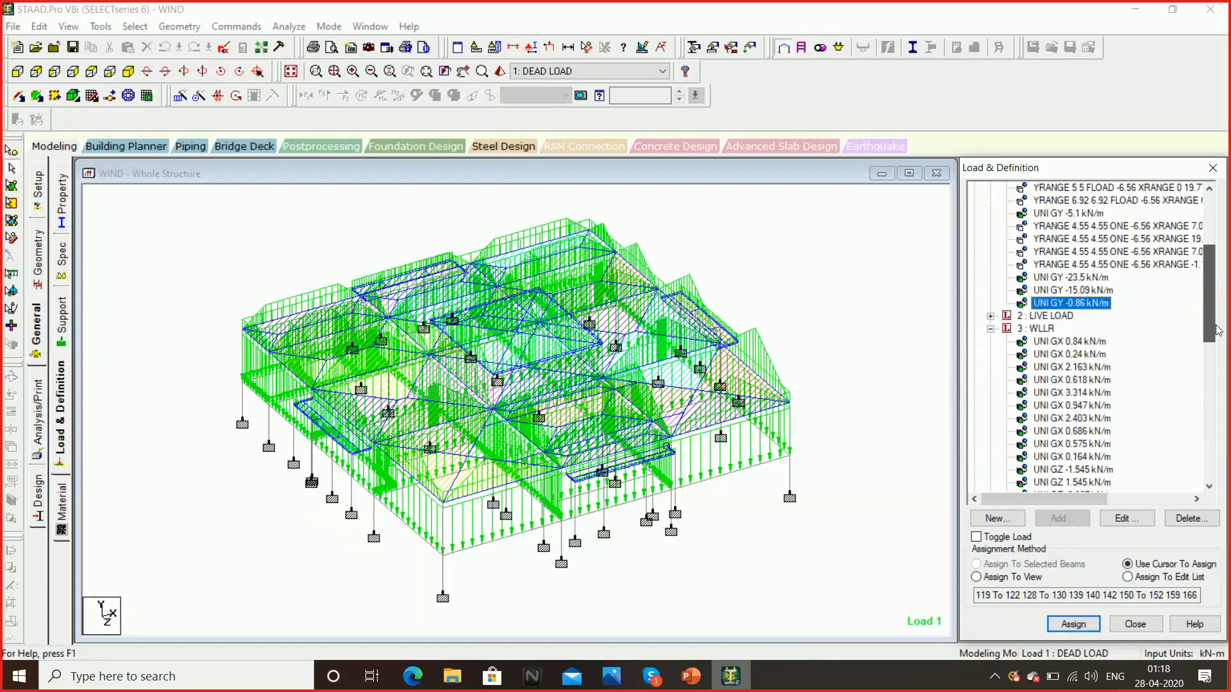
left_click(991, 317)
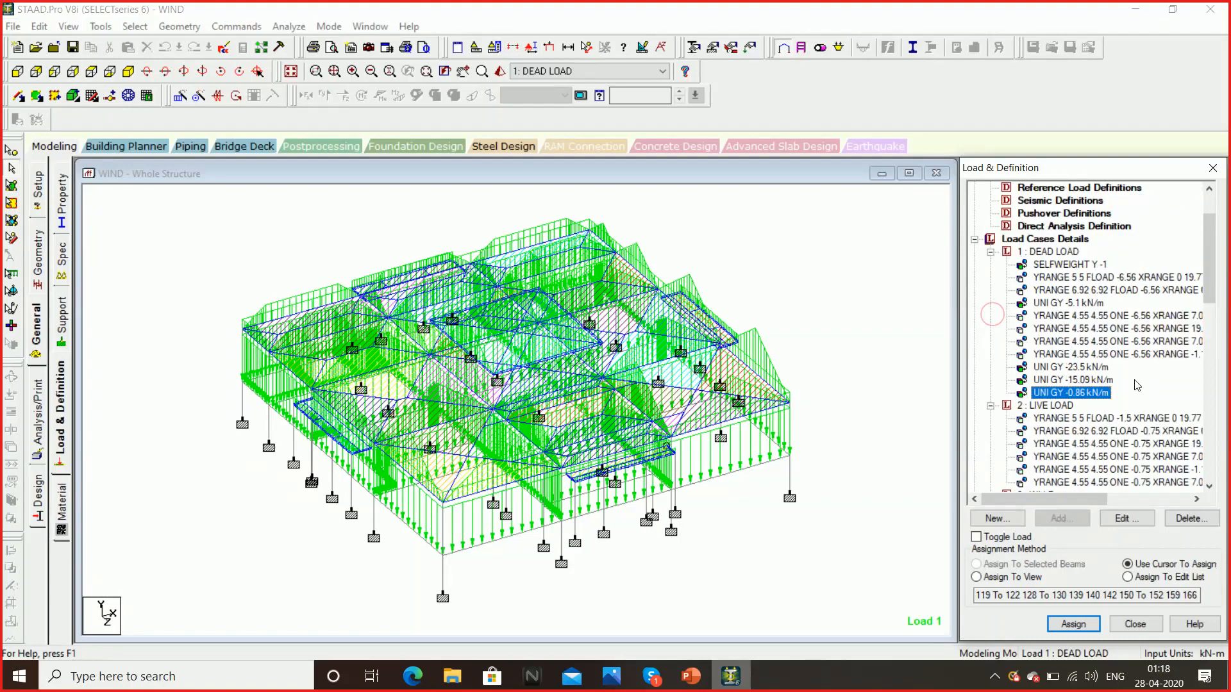
left_click_drag(1209, 272, 1210, 306)
left_click(1097, 305)
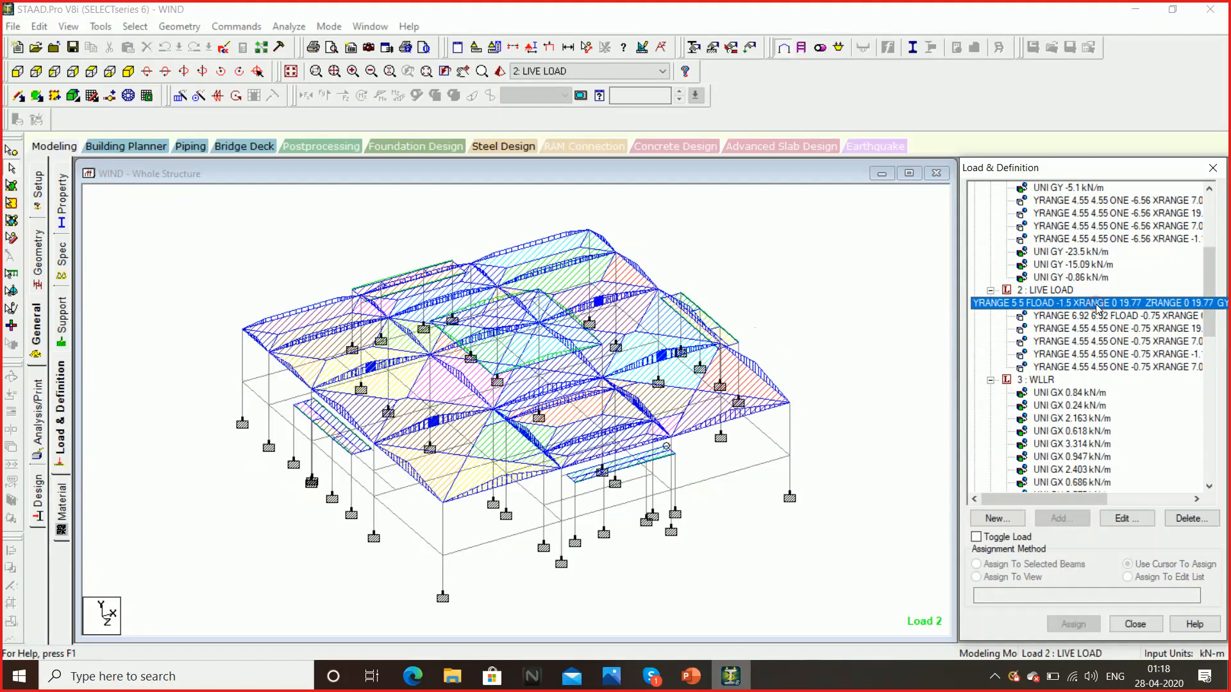
double_click(1097, 305)
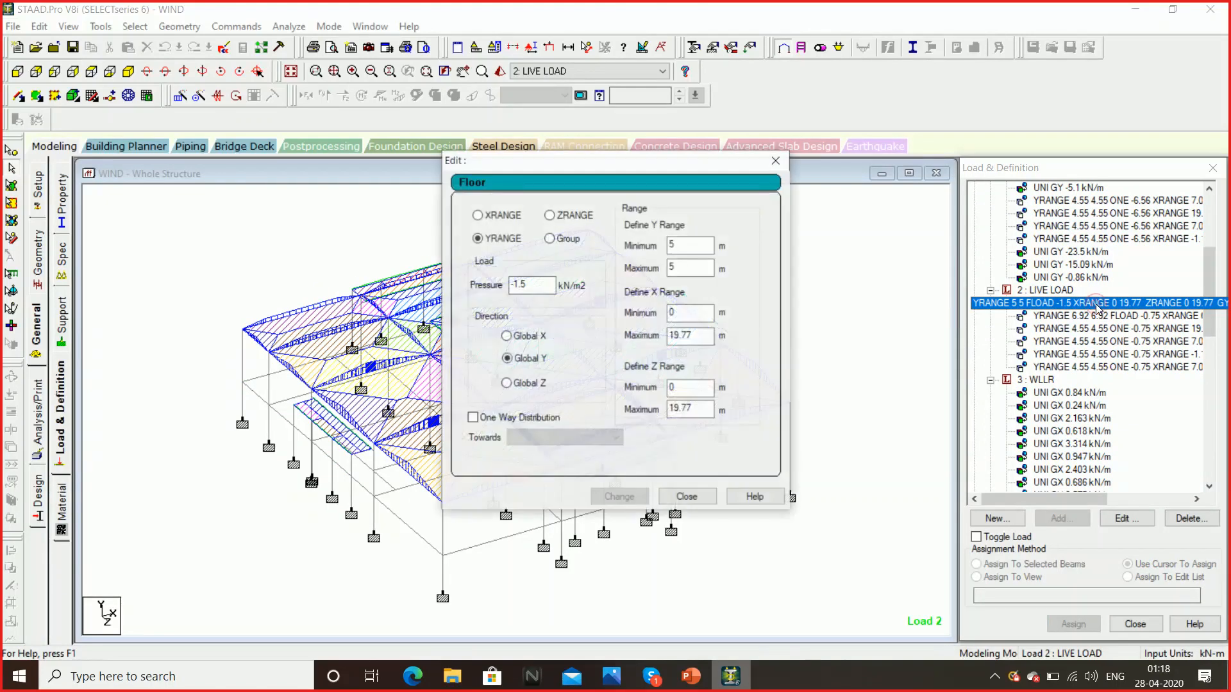
left_click(704, 495)
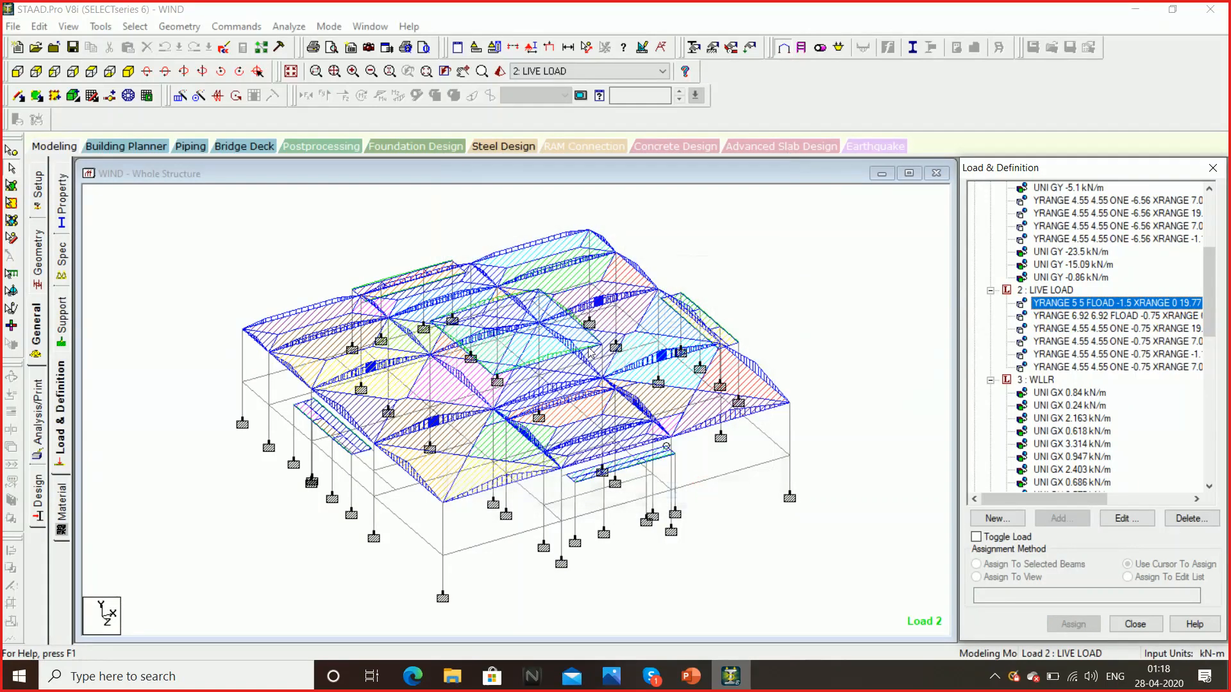
double_click(1061, 317)
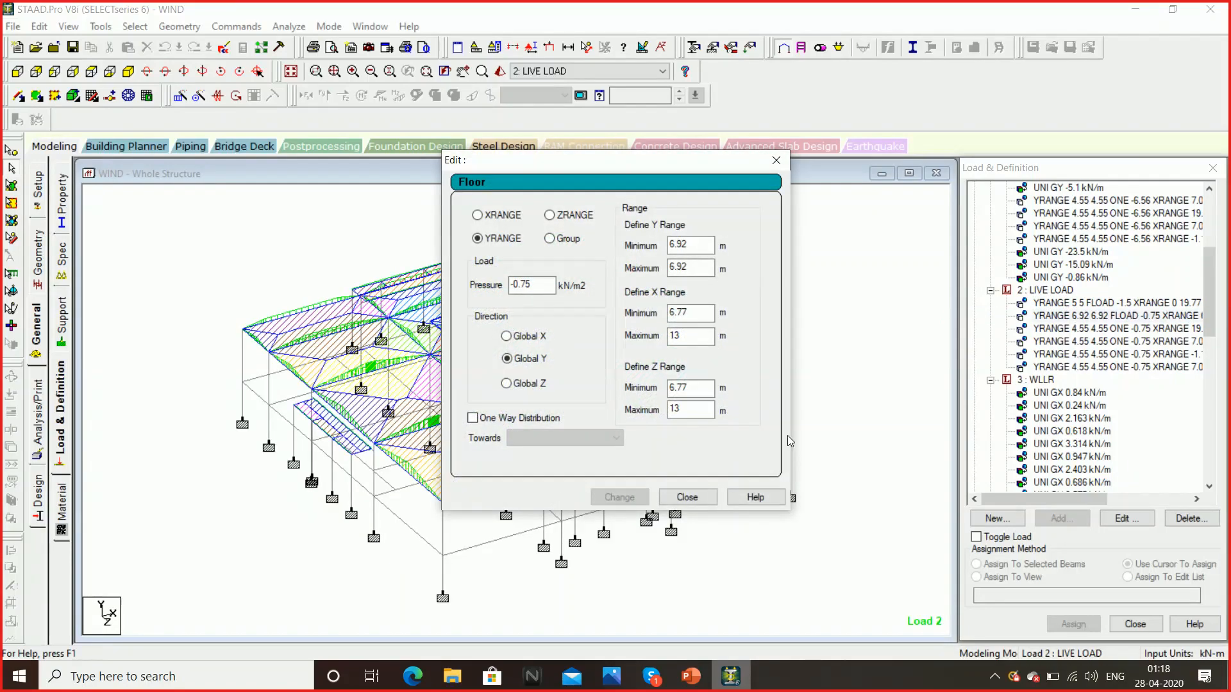
left_click(687, 496)
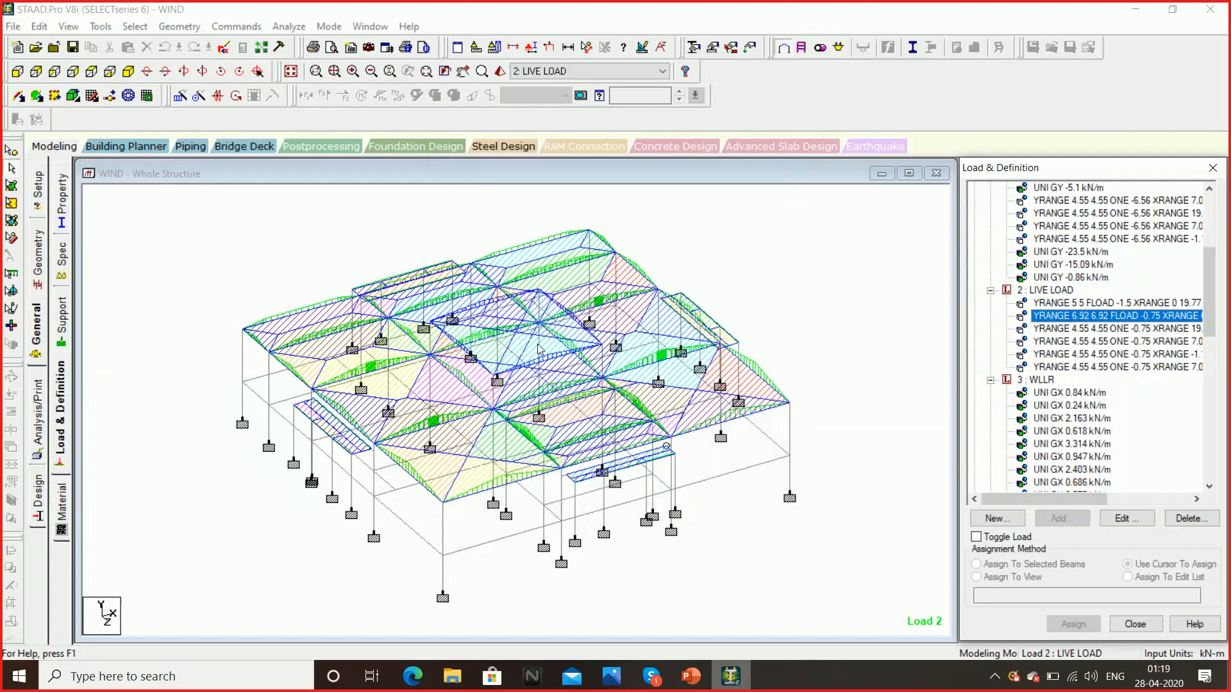
- Highlight the uppermost roof beams in front elevation, clear the selection, and recheck the live floor load settings at Y range 6.92
left_click(20, 74)
left_click(20, 74)
left_click(388, 260)
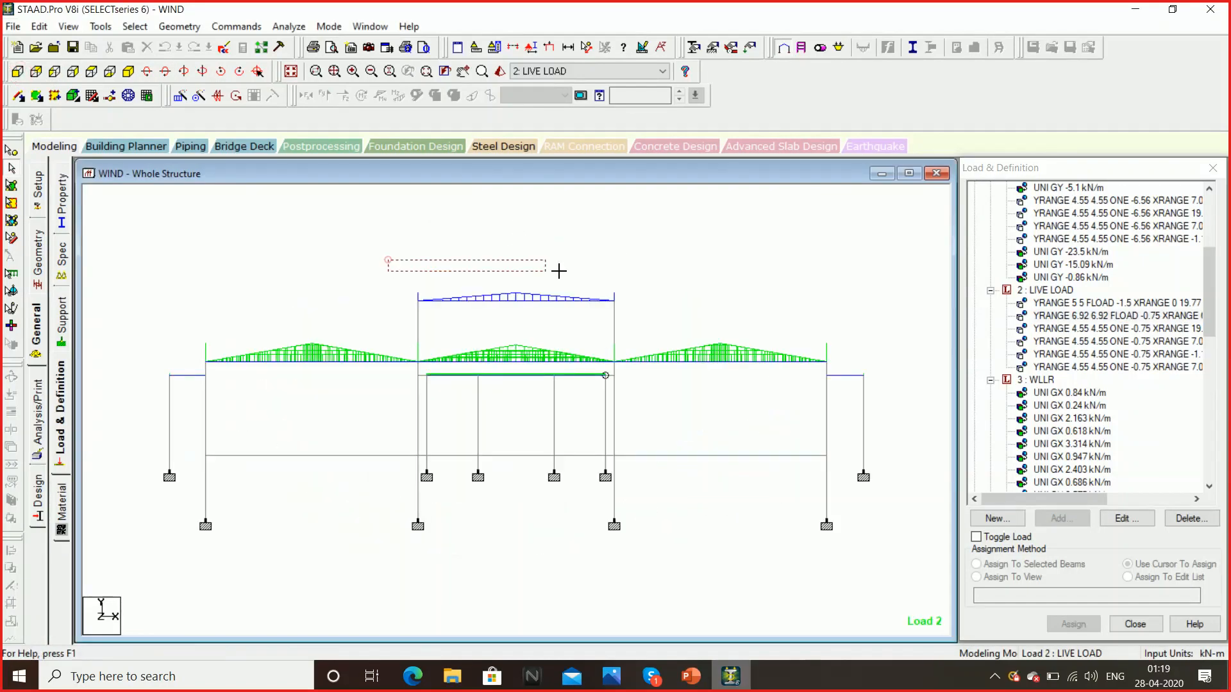
left_click_drag(684, 302, 691, 317)
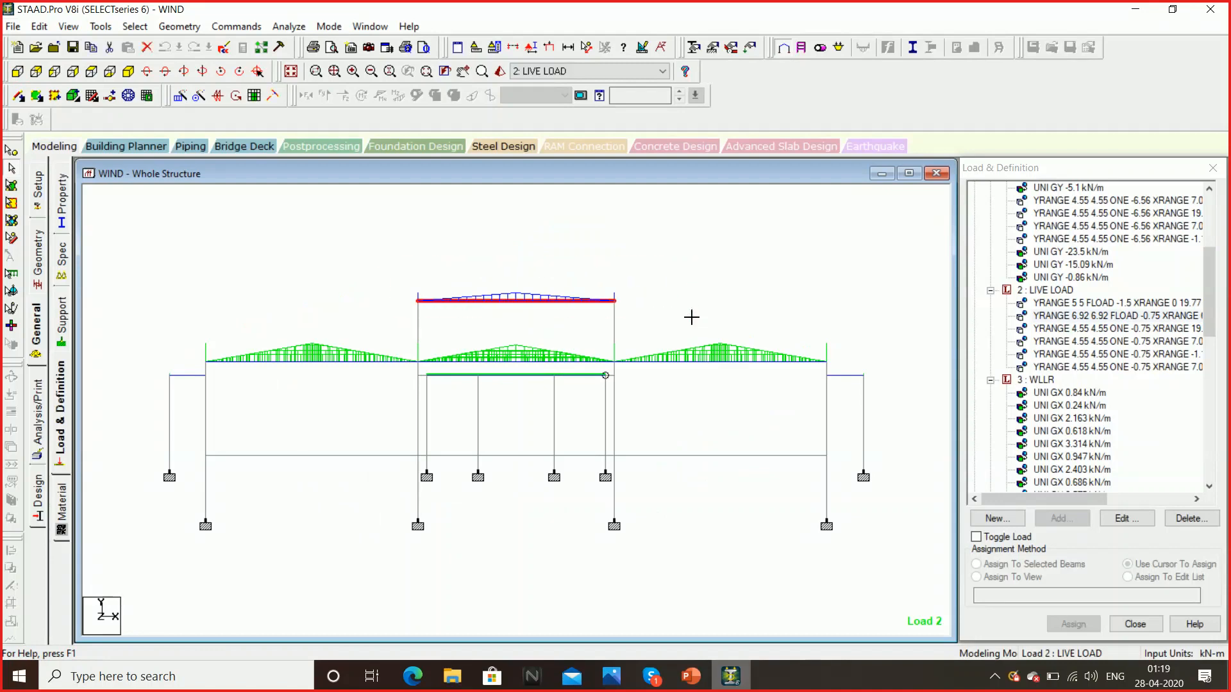
left_click(691, 317)
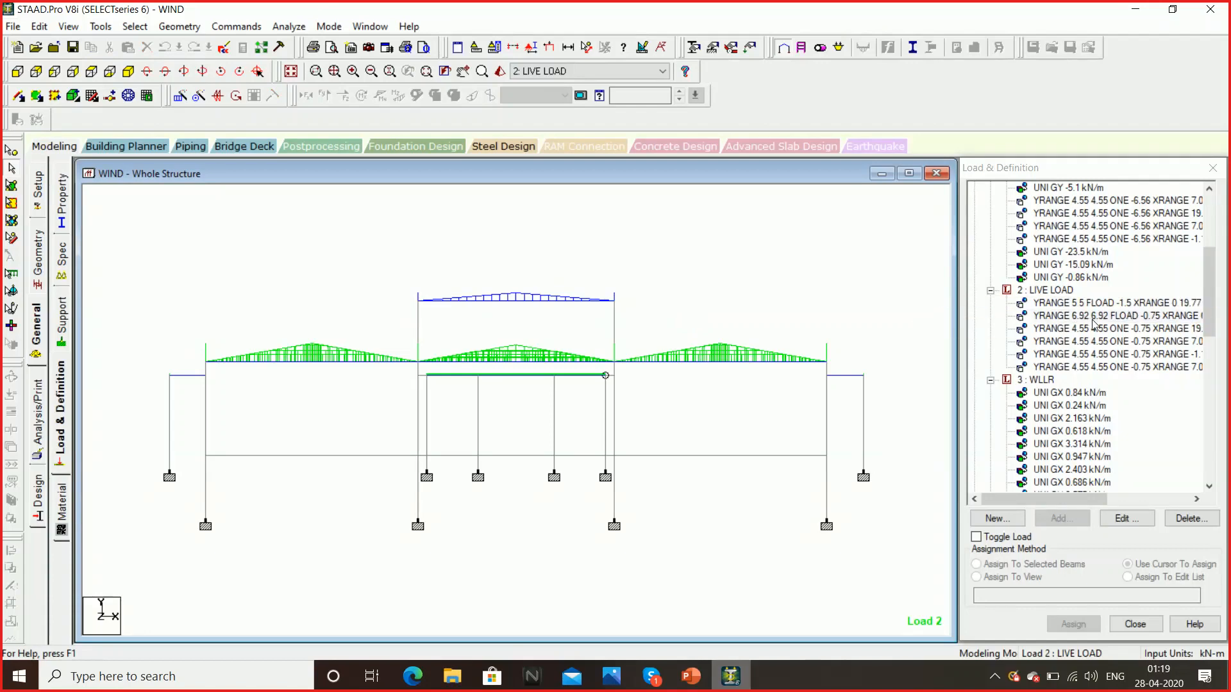
double_click(1088, 317)
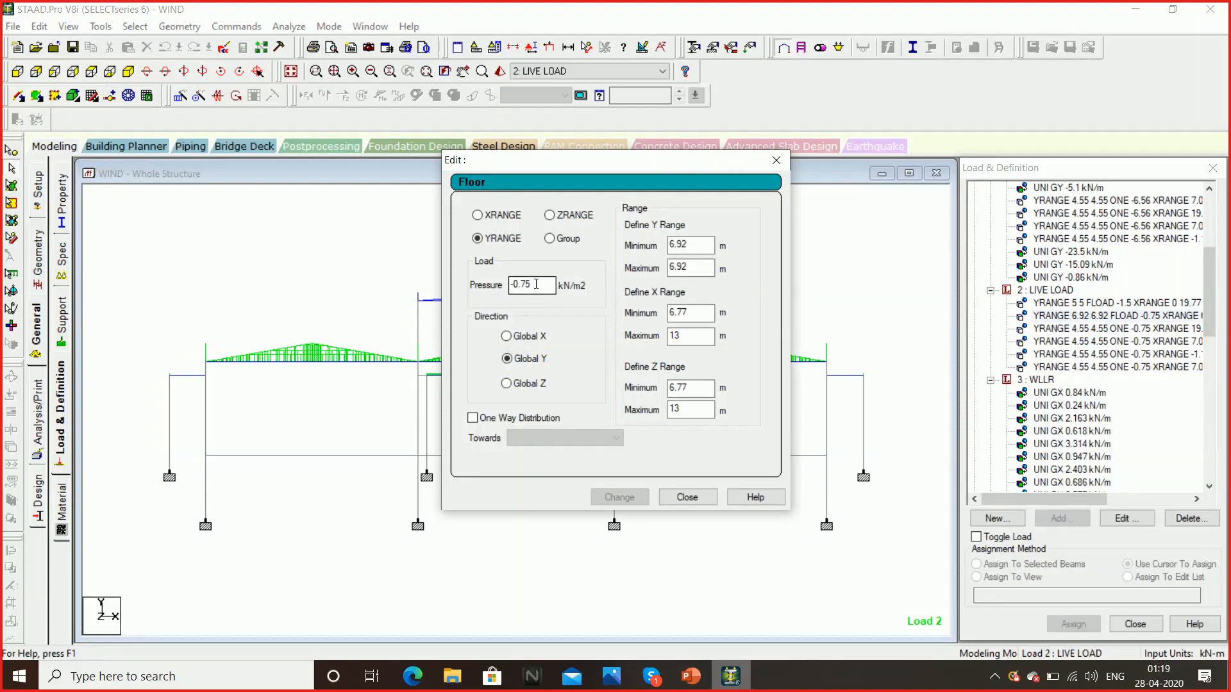
left_click(698, 500)
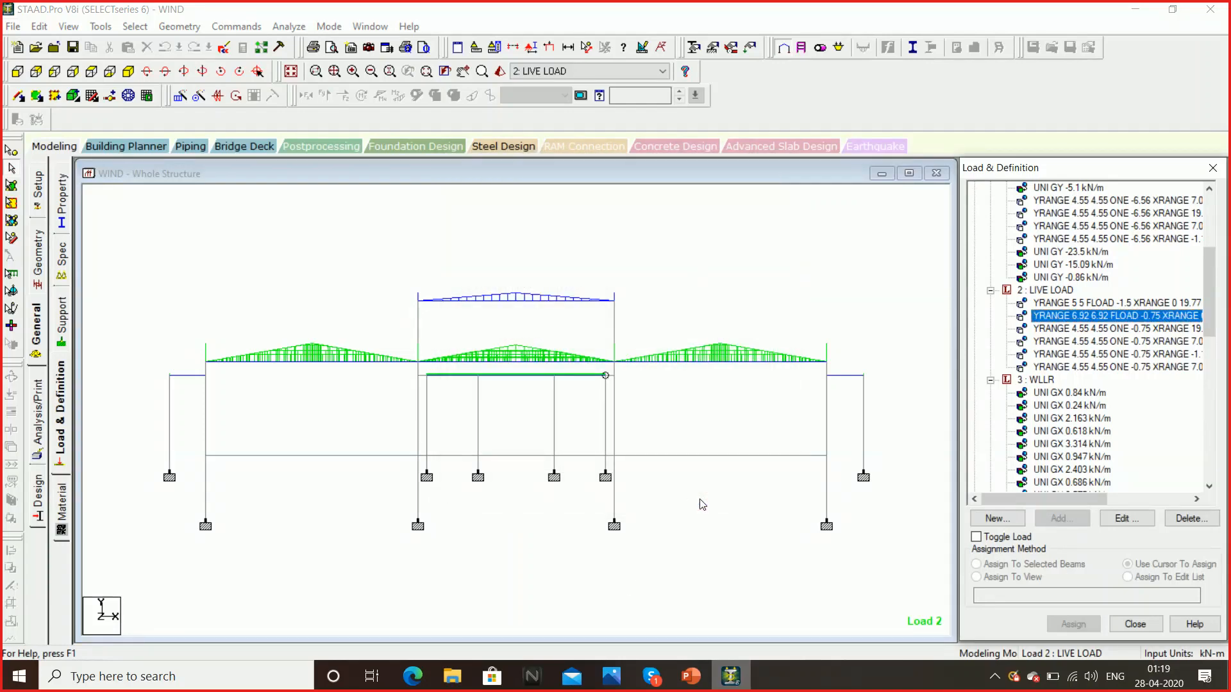
- Inspect the settings of the first two one-way live floor loads at Y range 4.55 with the model in isometric view
left_click(1055, 330)
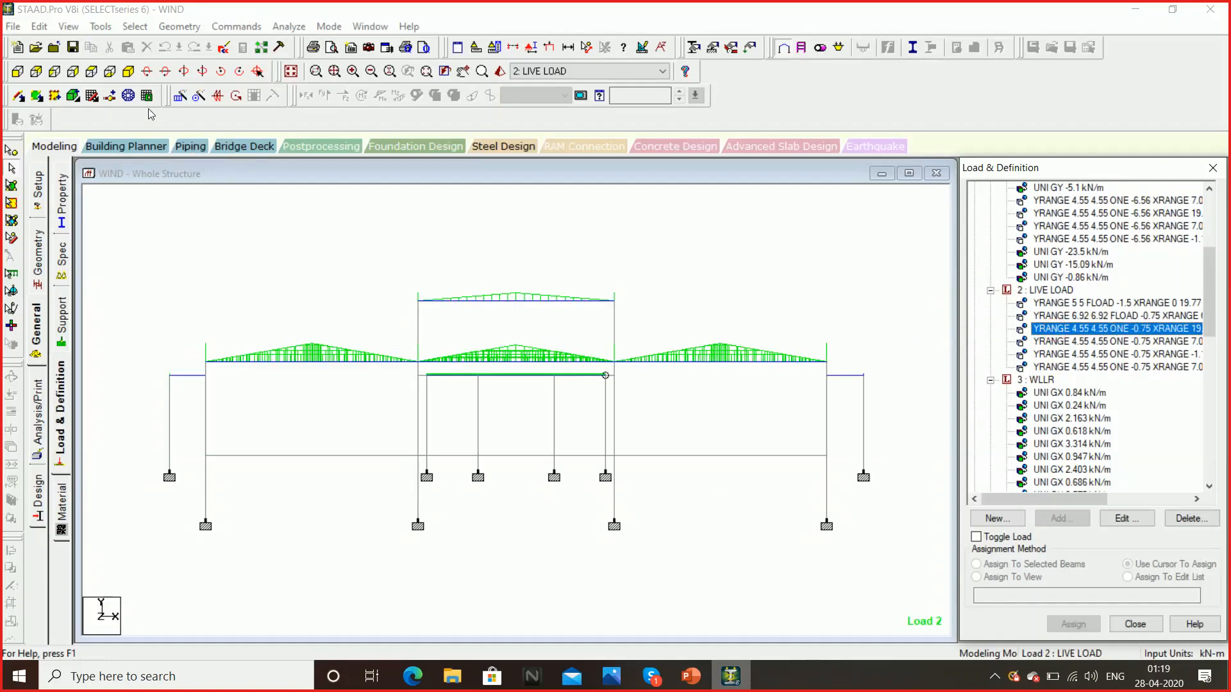
left_click(129, 72)
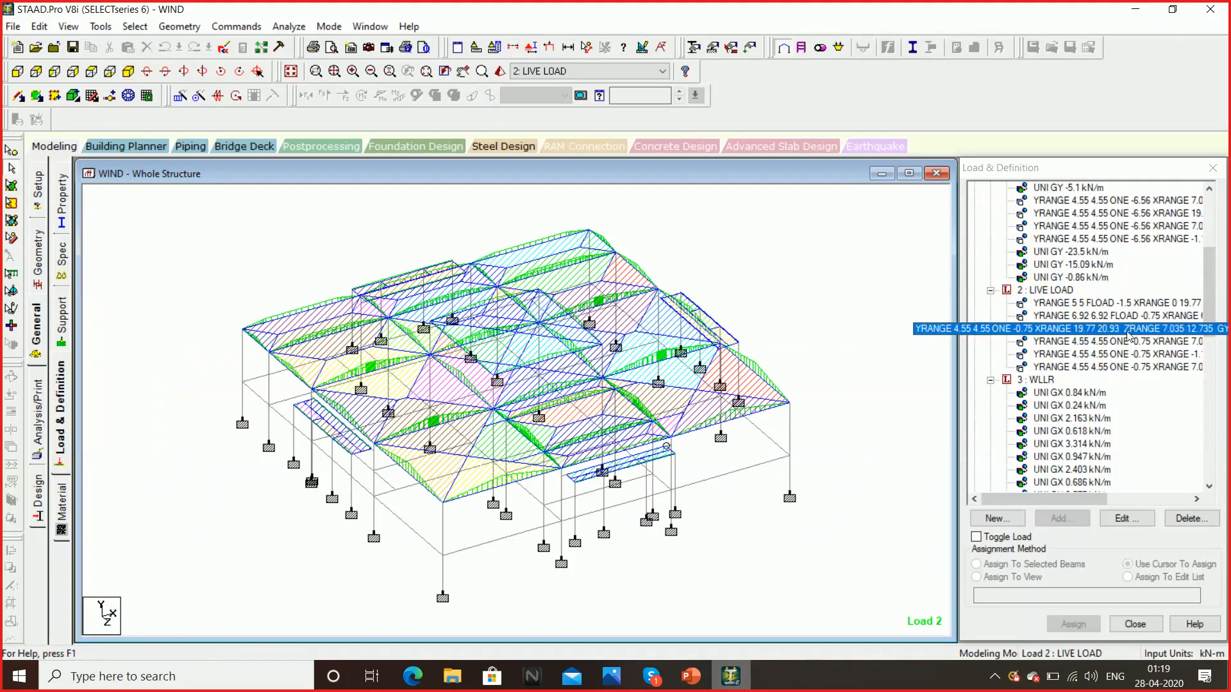
double_click(1128, 335)
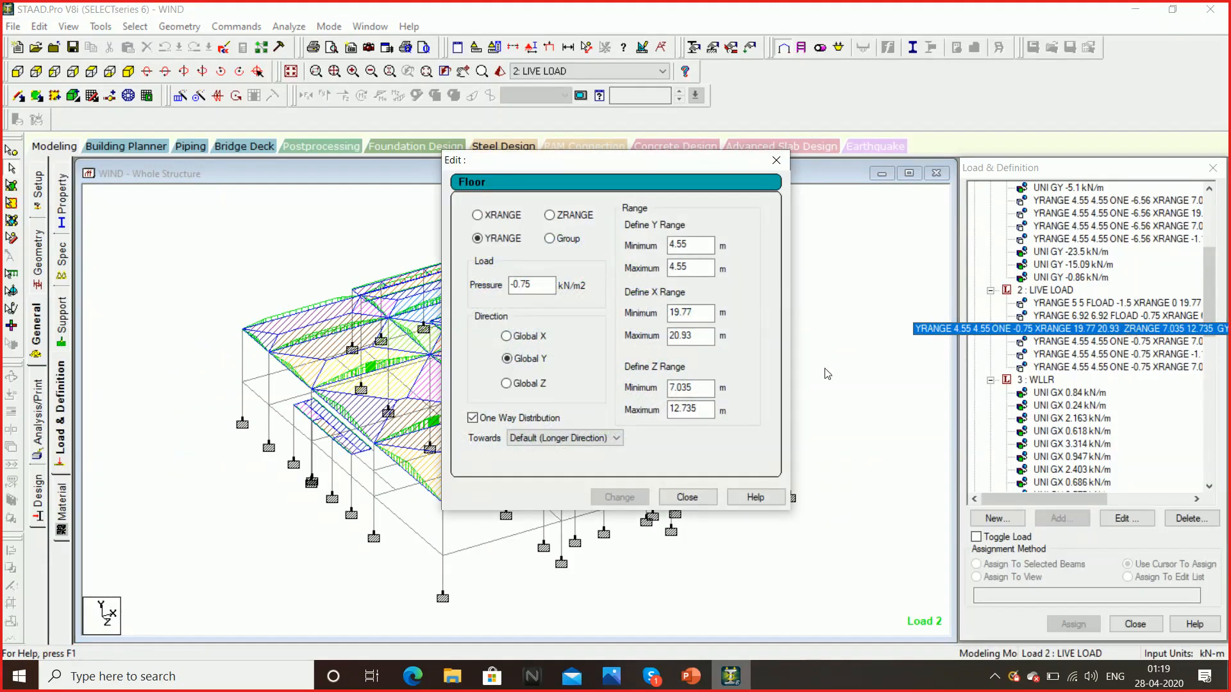
left_click(686, 497)
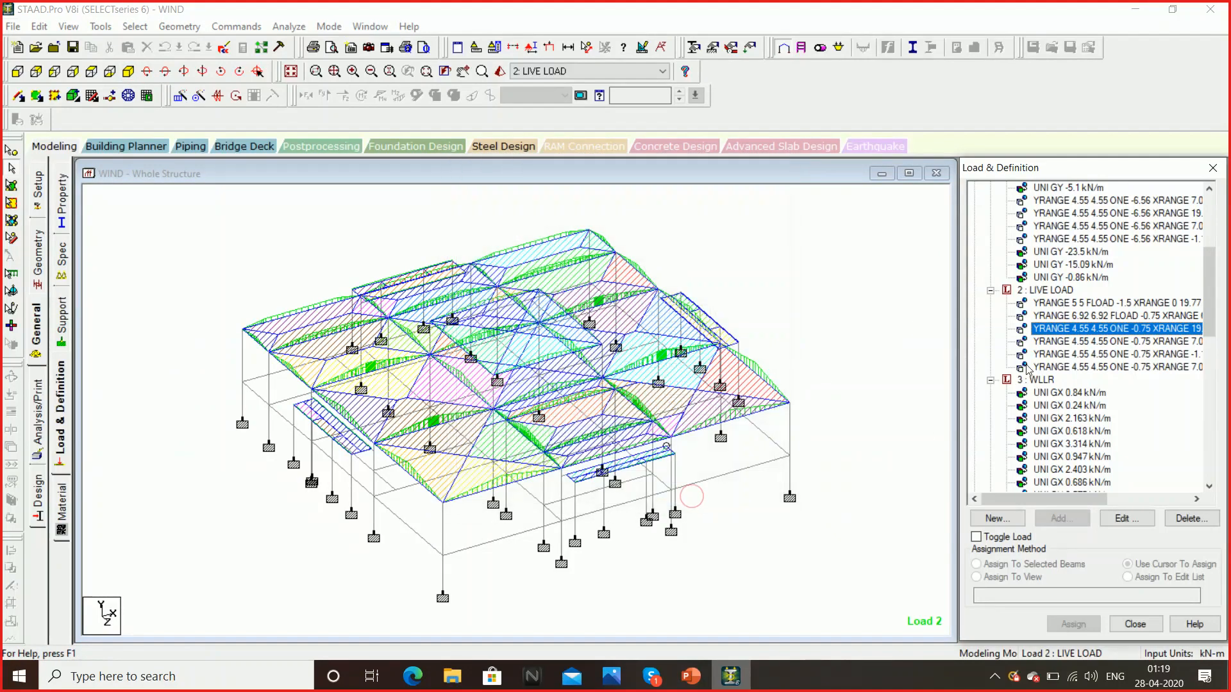
double_click(1038, 342)
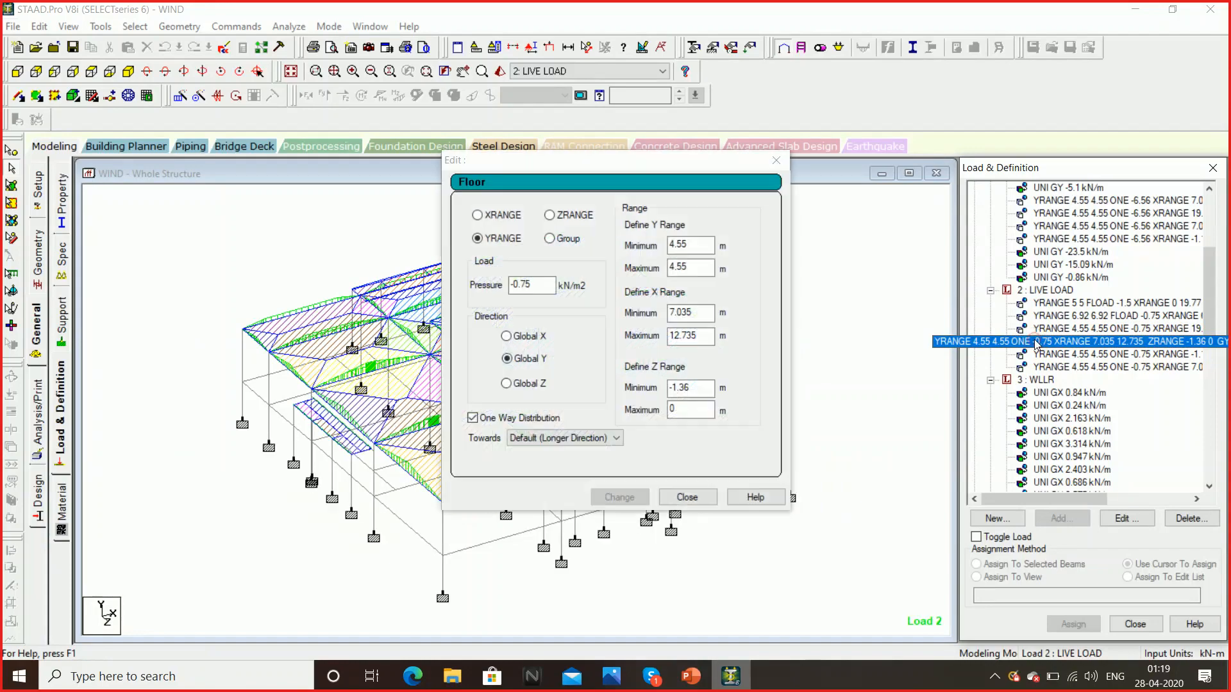
left_click(686, 498)
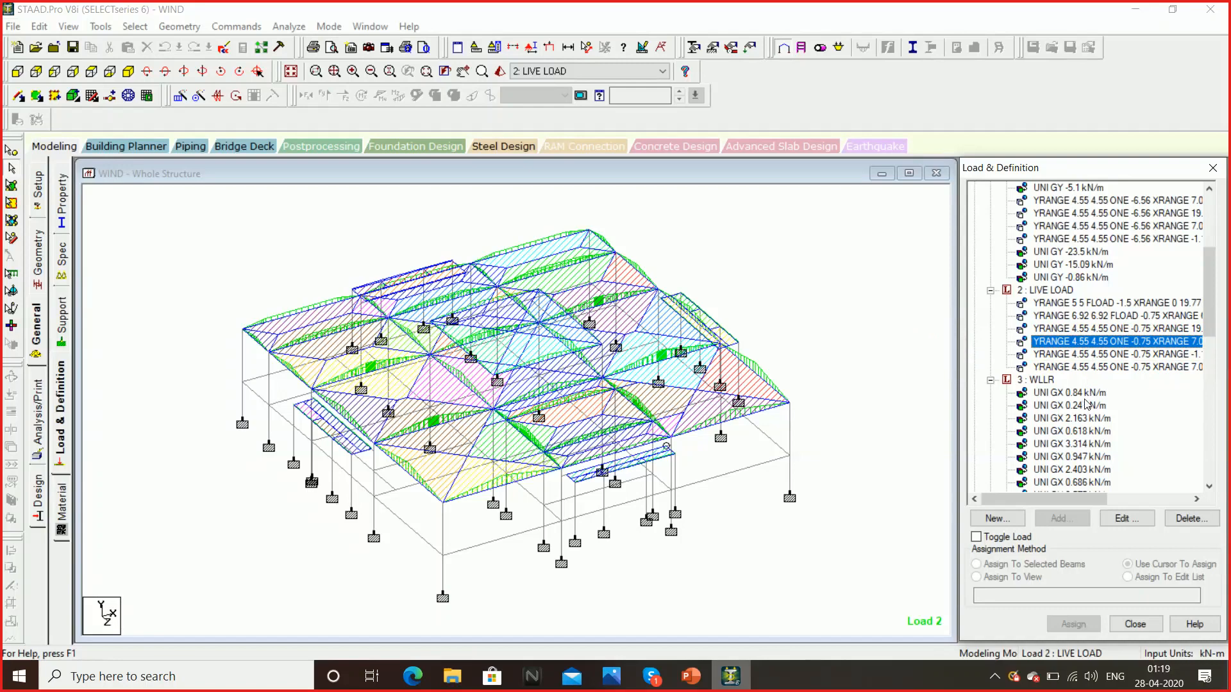
- Look through load case 3: WLLR and display its UNI GX 0.84, 0.24 and 2.163 kN/m wind loads on the model
left_click_drag(1218, 320, 1218, 361)
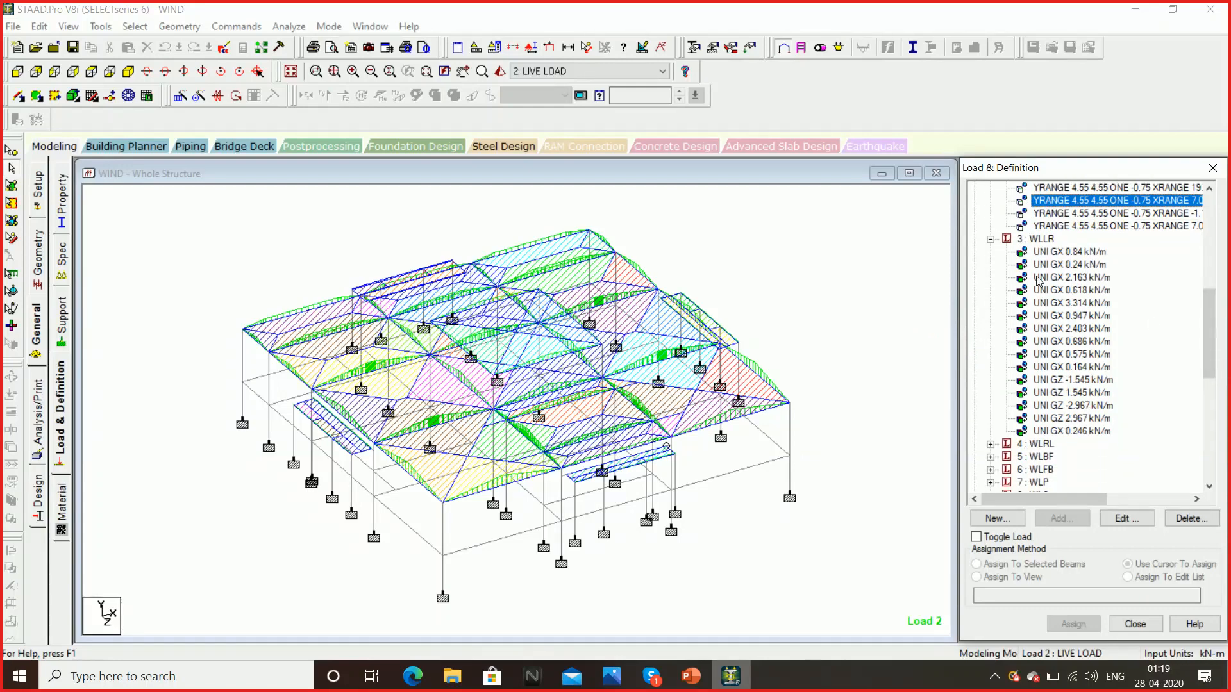
left_click(991, 238)
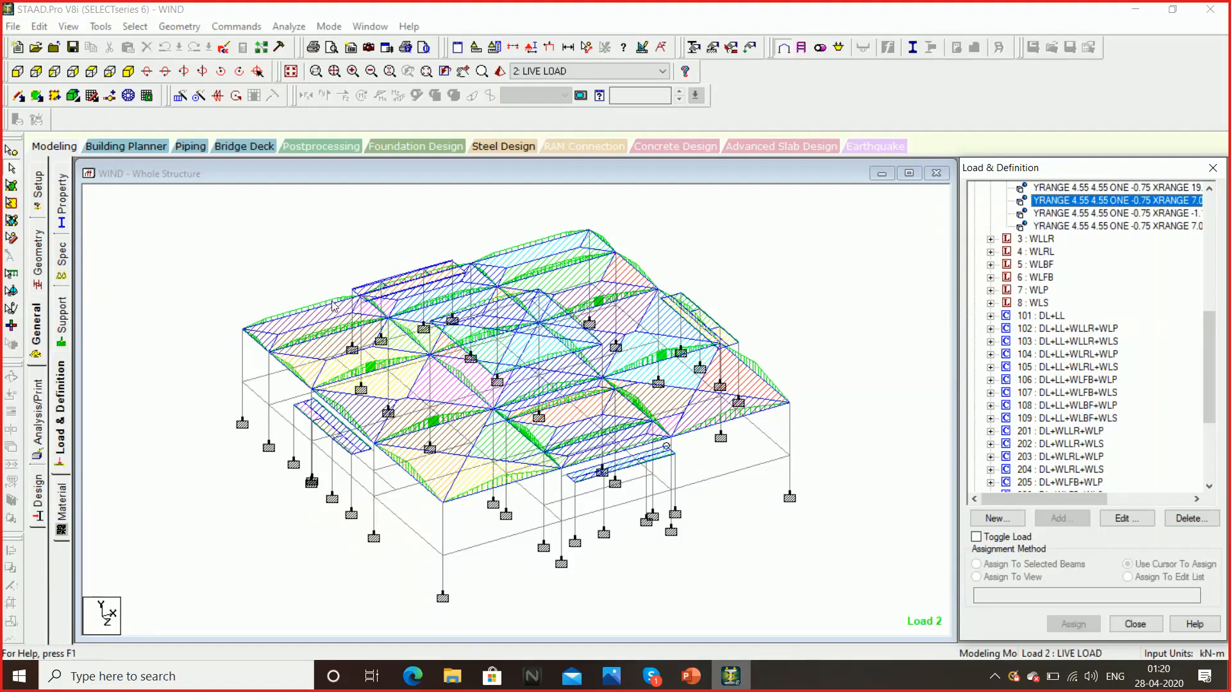
left_click(991, 239)
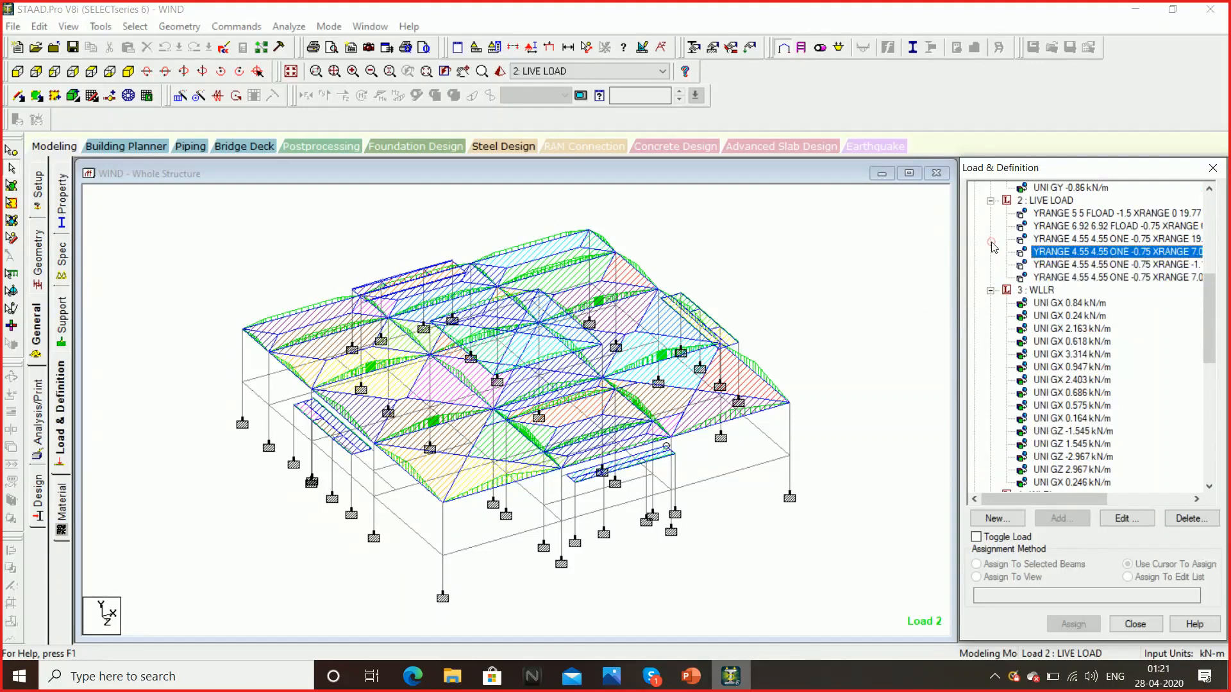
left_click(1069, 305)
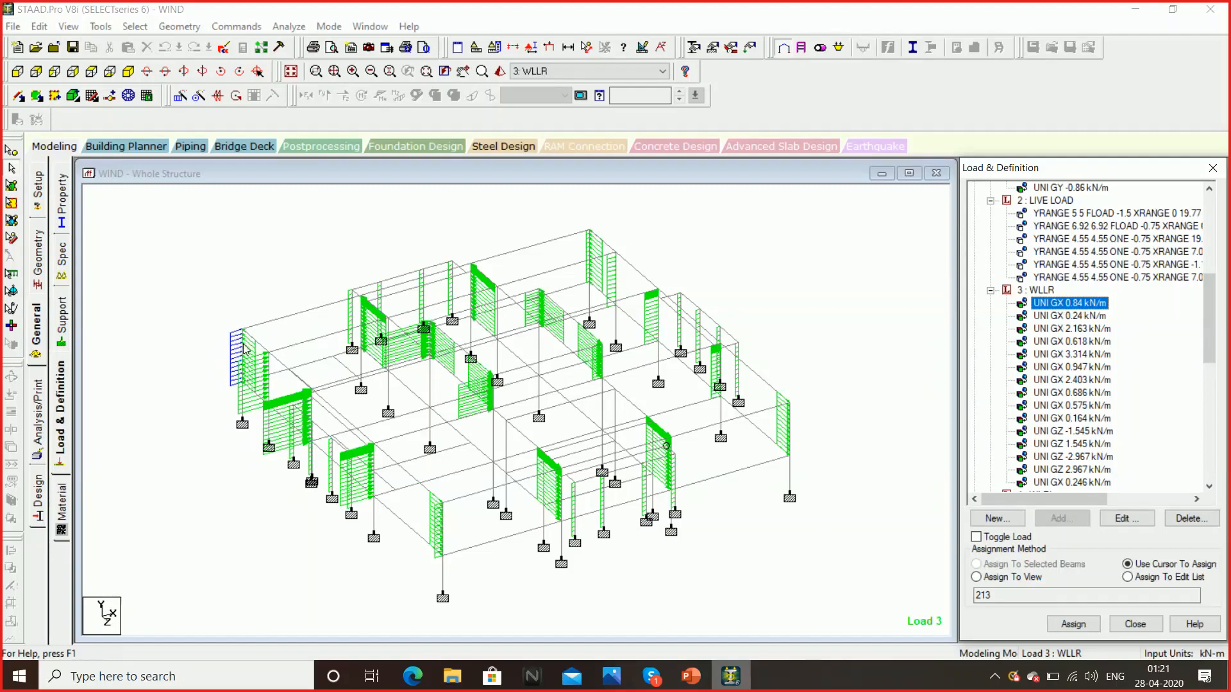
left_click(1038, 318)
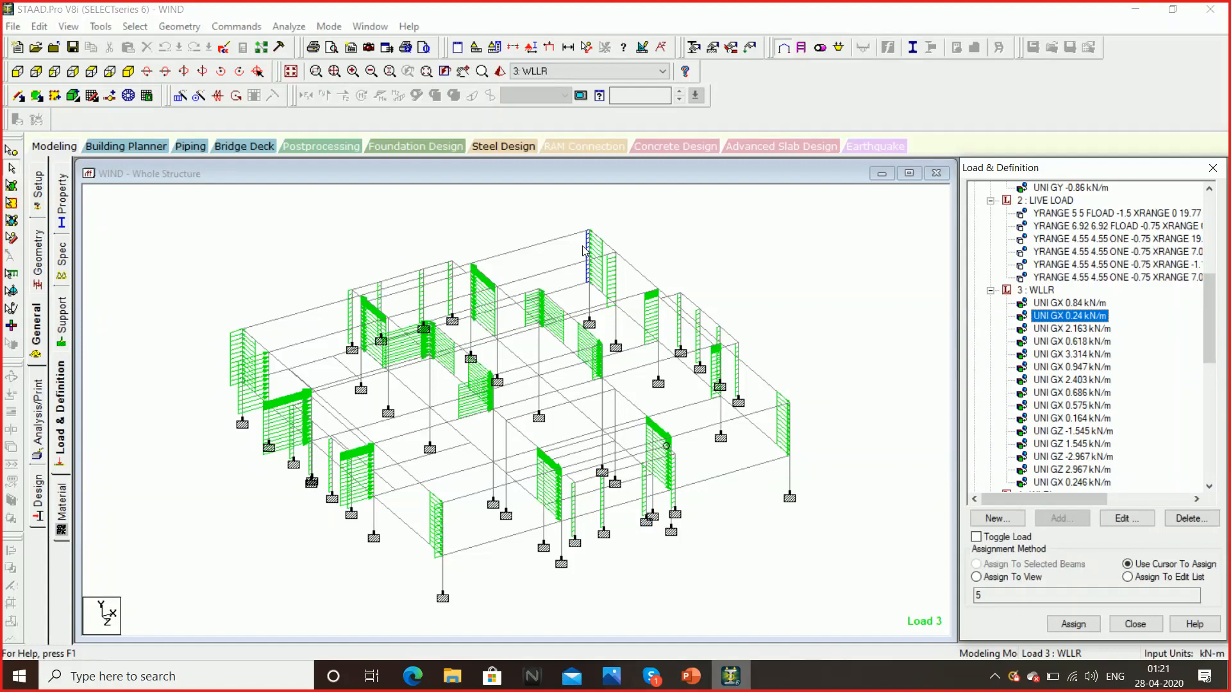
left_click(1063, 330)
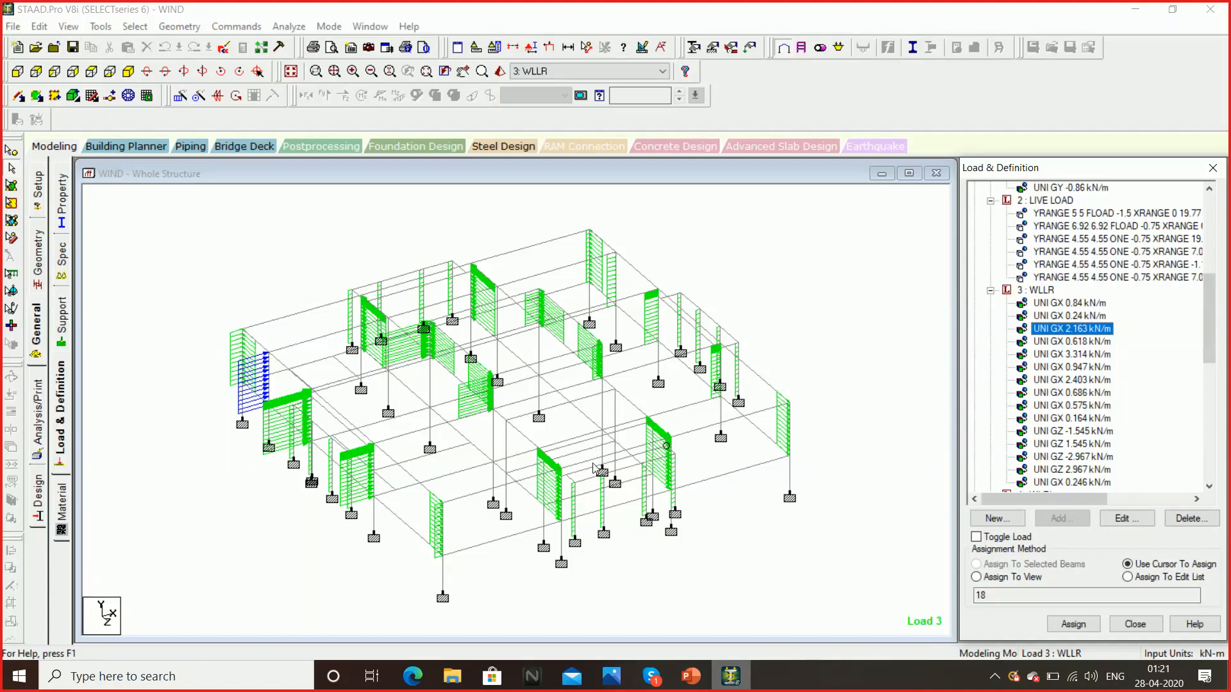
- Highlight the beams and columns that outline the nearest front corner bay of the frame
left_click(604, 506)
left_click(496, 527)
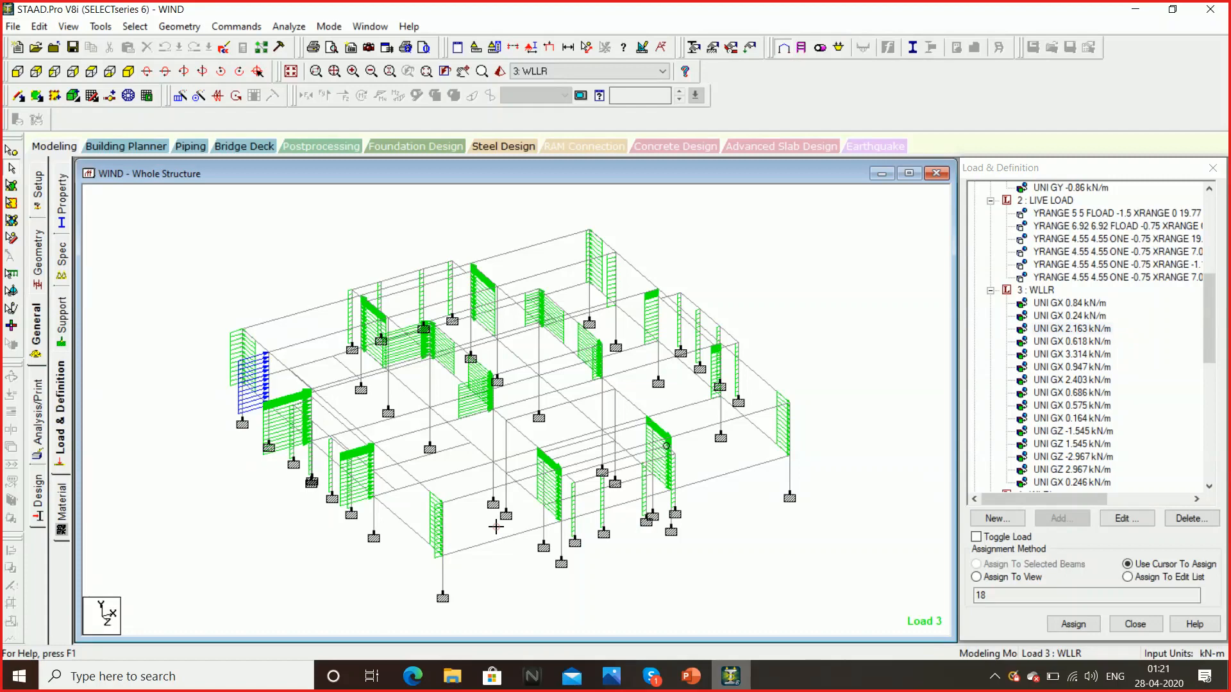
left_click(469, 496)
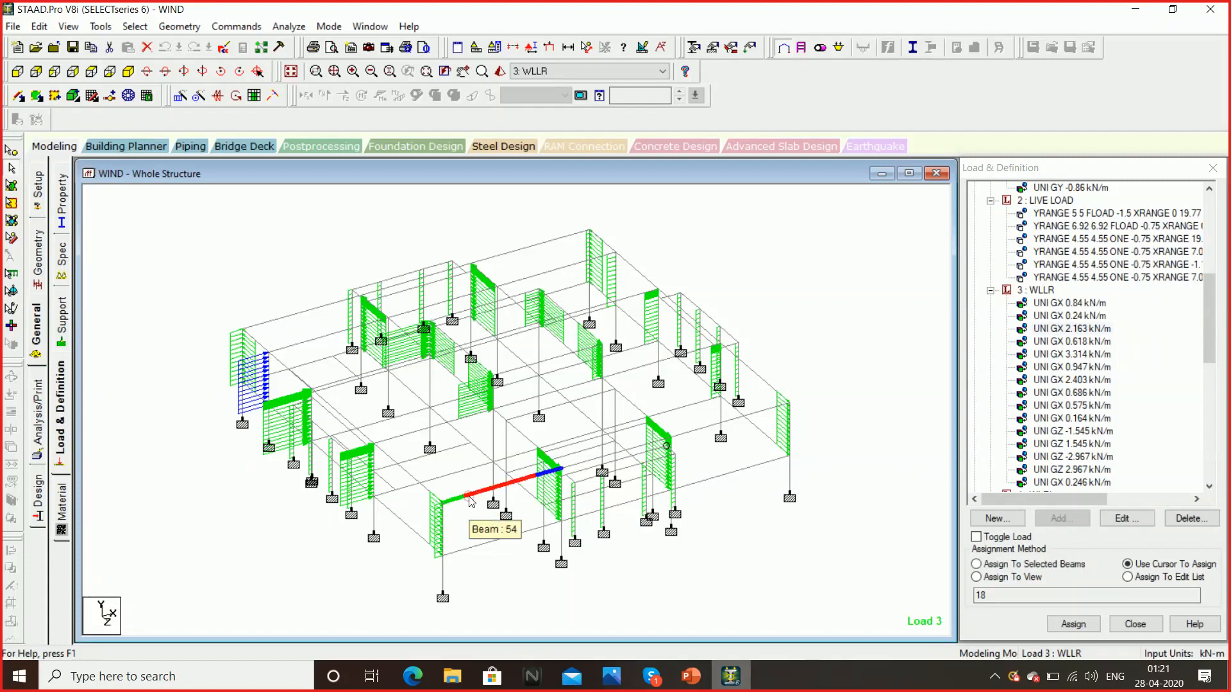
left_click(442, 526)
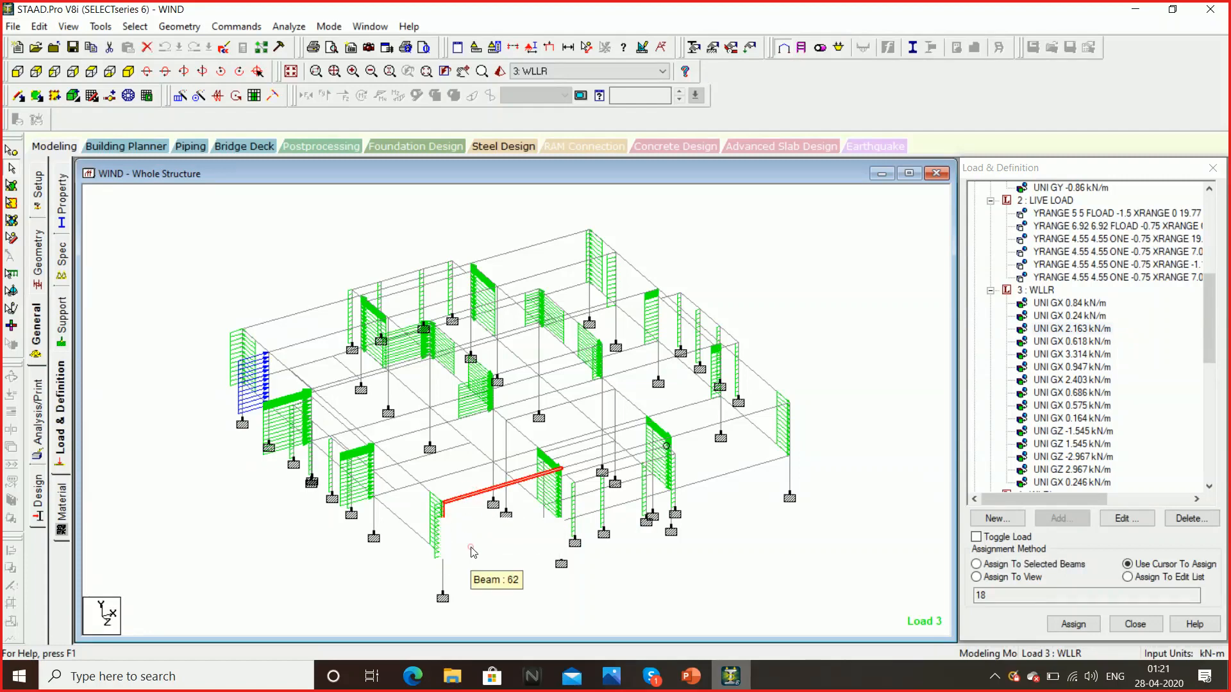
left_click(478, 544)
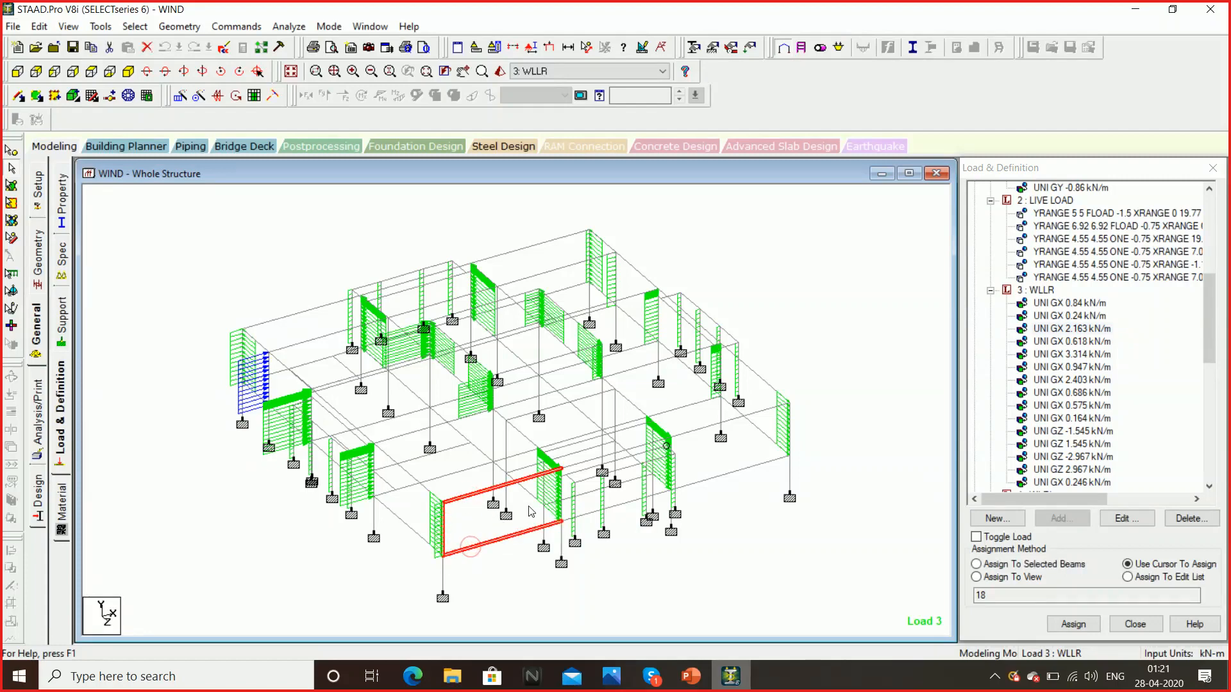
left_click(560, 495)
- Examine the WLLR loads in side elevation, highlight three lower-storey columns, clear the selection, and restore the isometric view
left_click(72, 71)
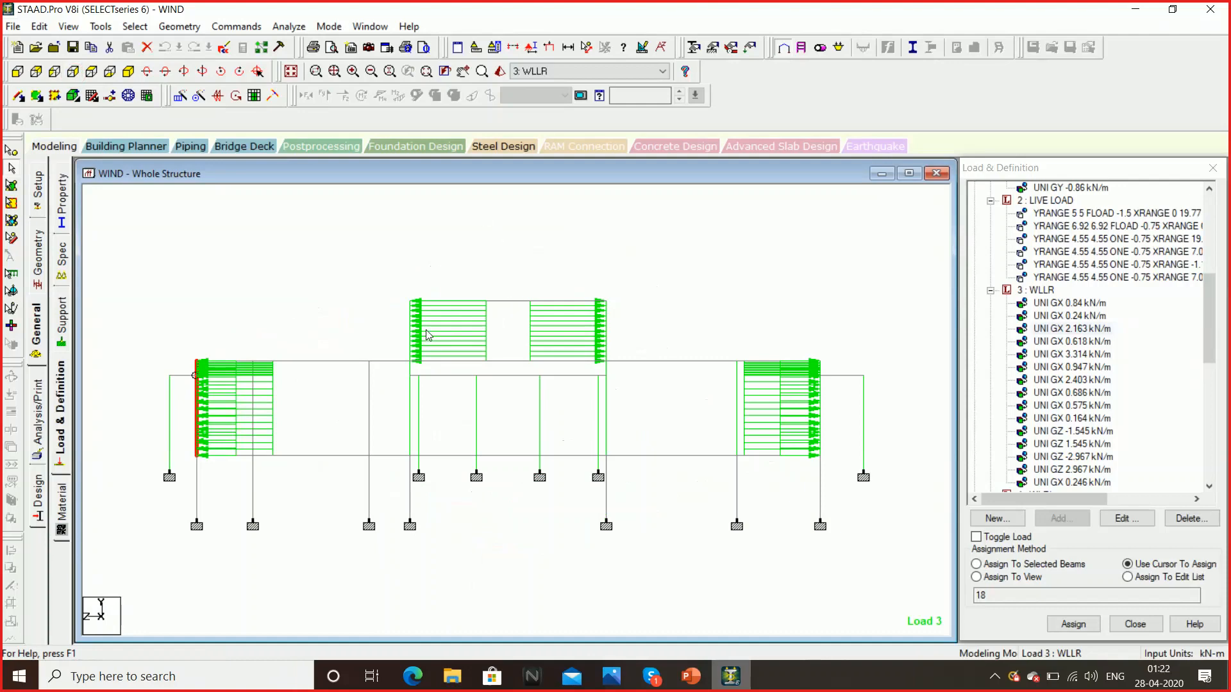
left_click(361, 300)
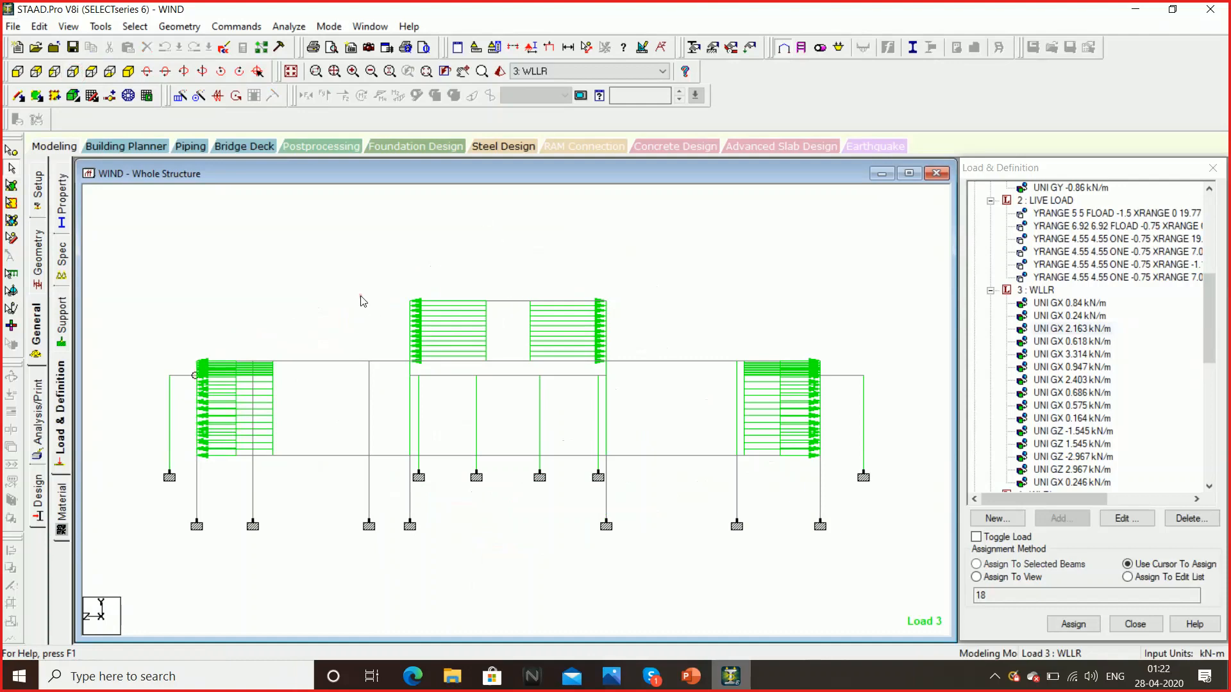
left_click(607, 388)
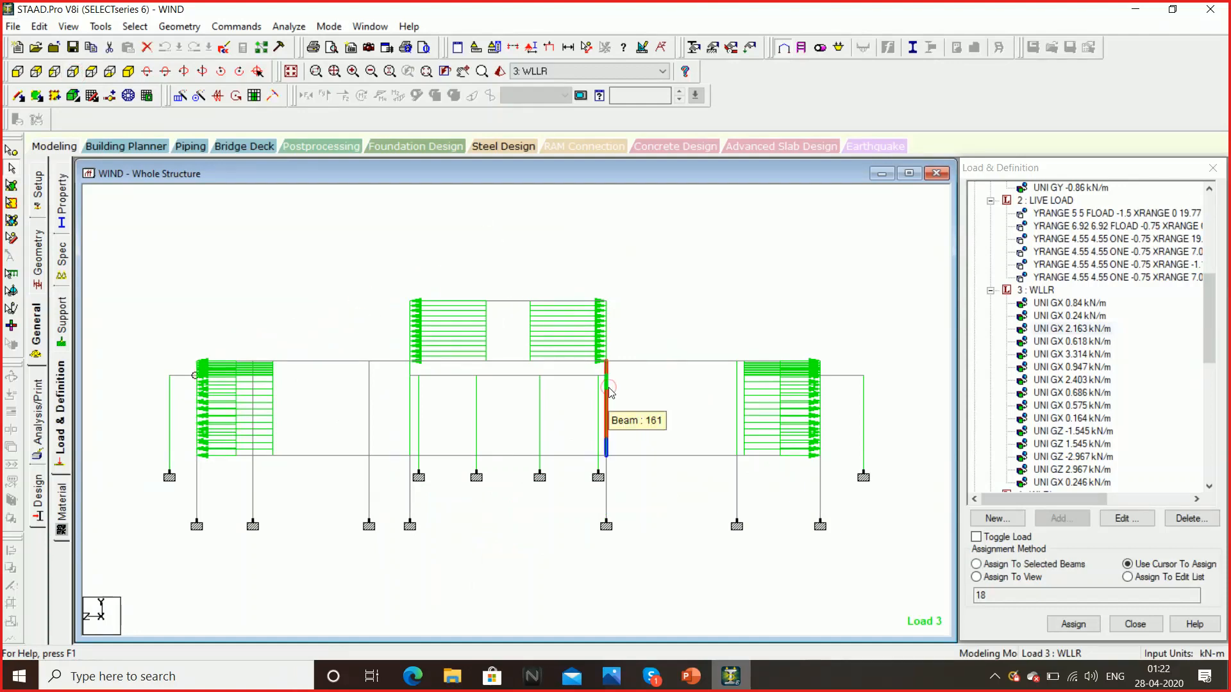
left_click(736, 405)
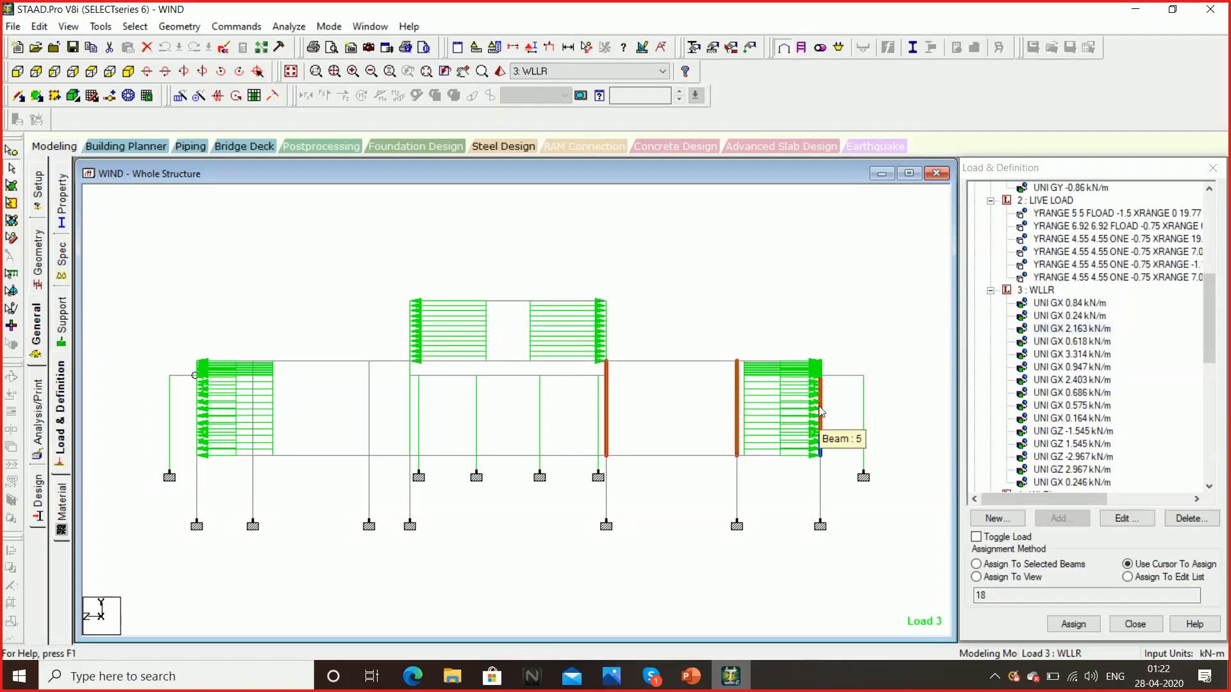
left_click(821, 406)
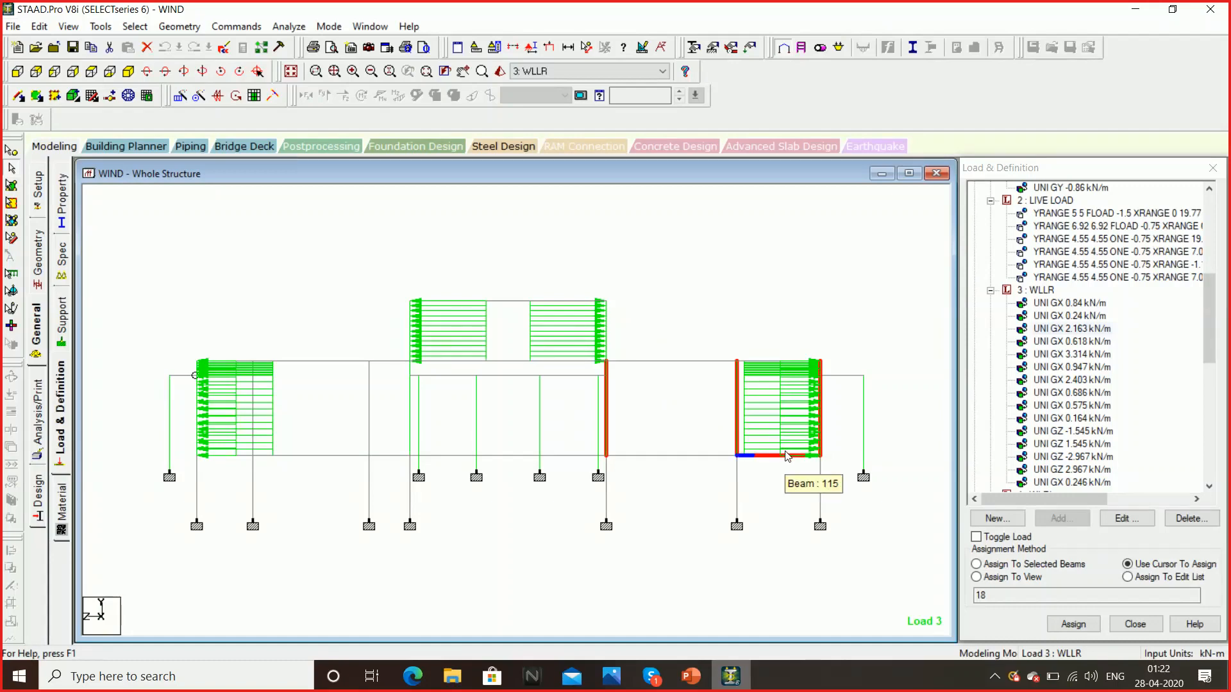
left_click(727, 345)
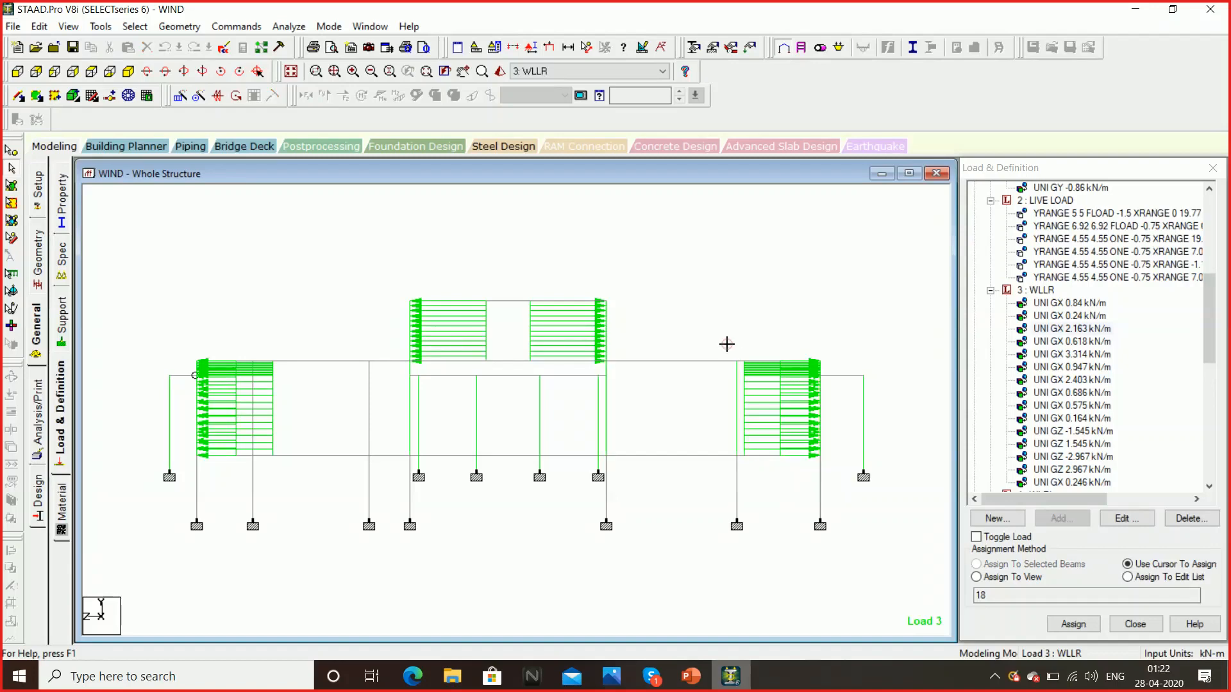
left_click(128, 71)
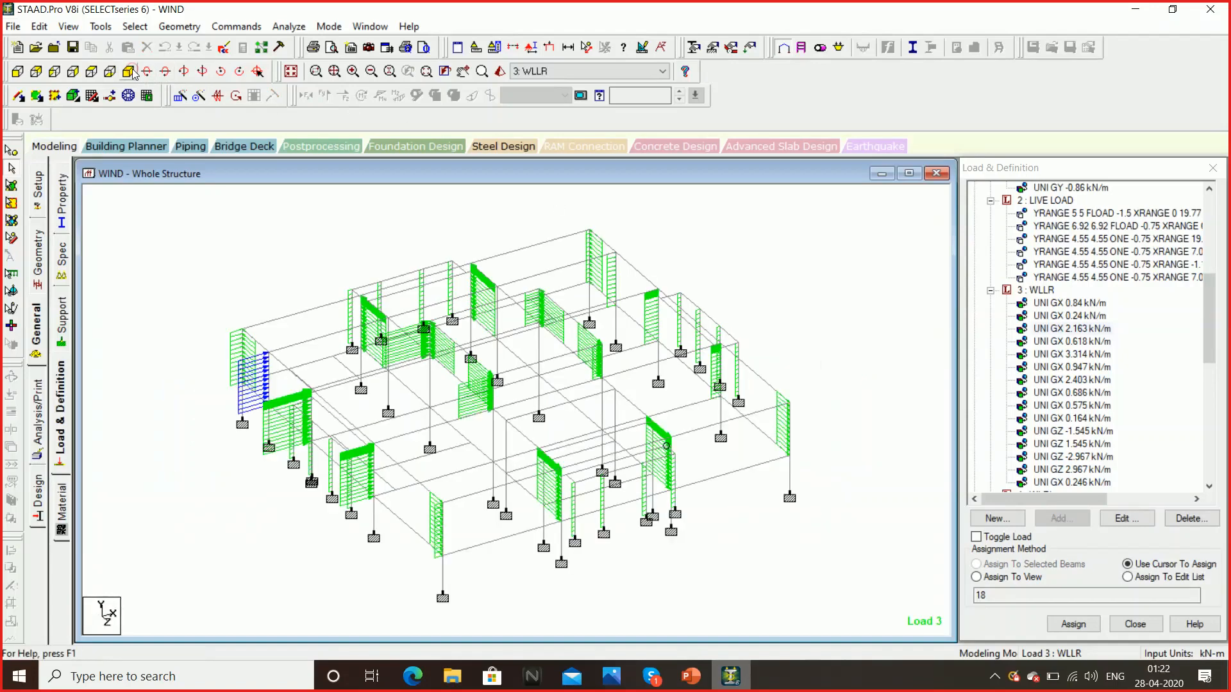
- Display the WLLR UNI GX member loads on the model one after another, from 0.618 through 0.575 kN/m
left_click(768, 298)
left_click(1095, 343)
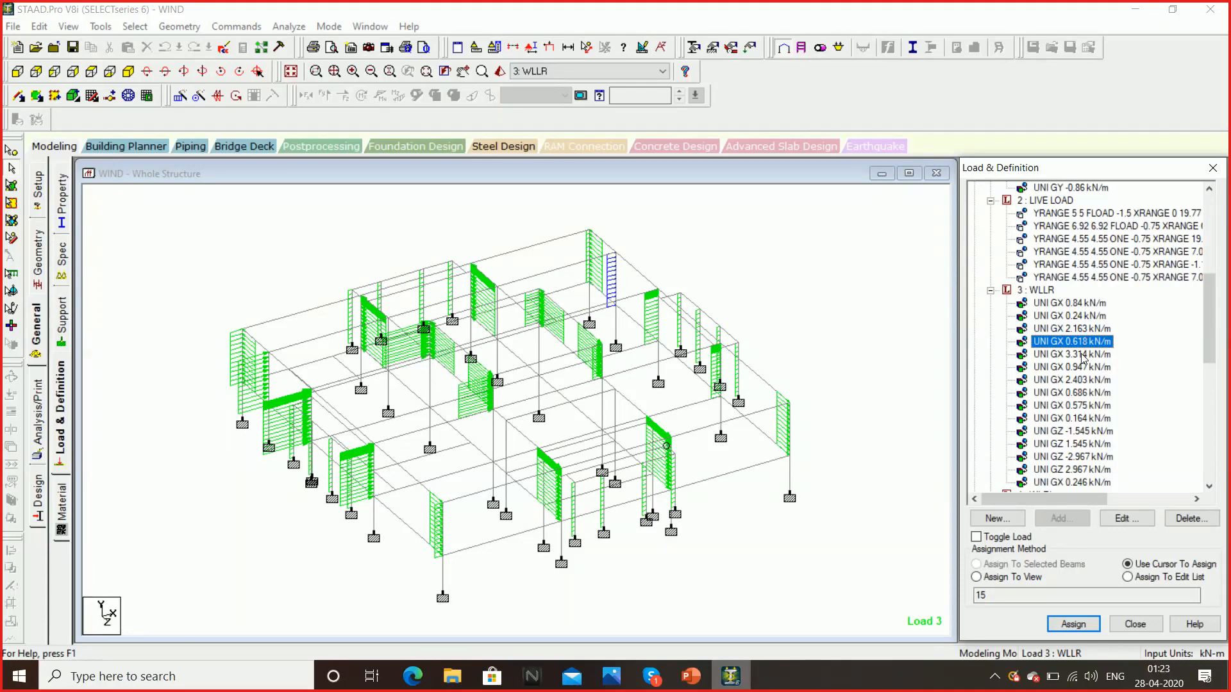
left_click(1082, 355)
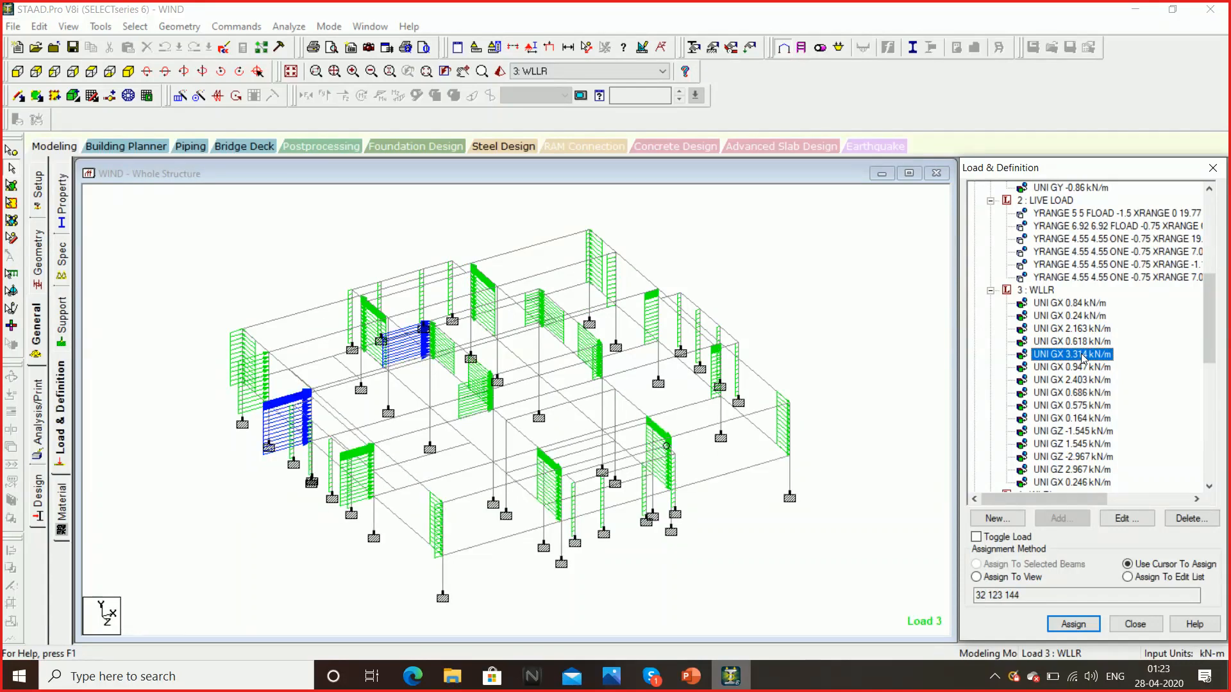
key("Down")
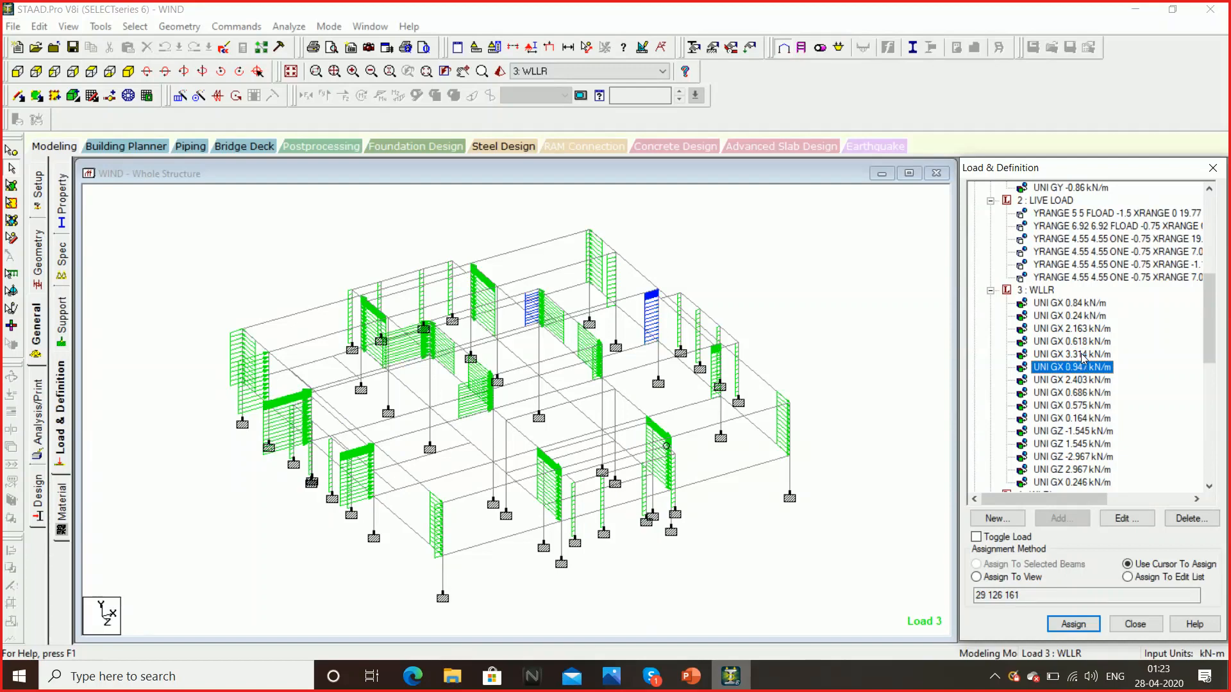
key("Down")
key("Down")
key("Down")
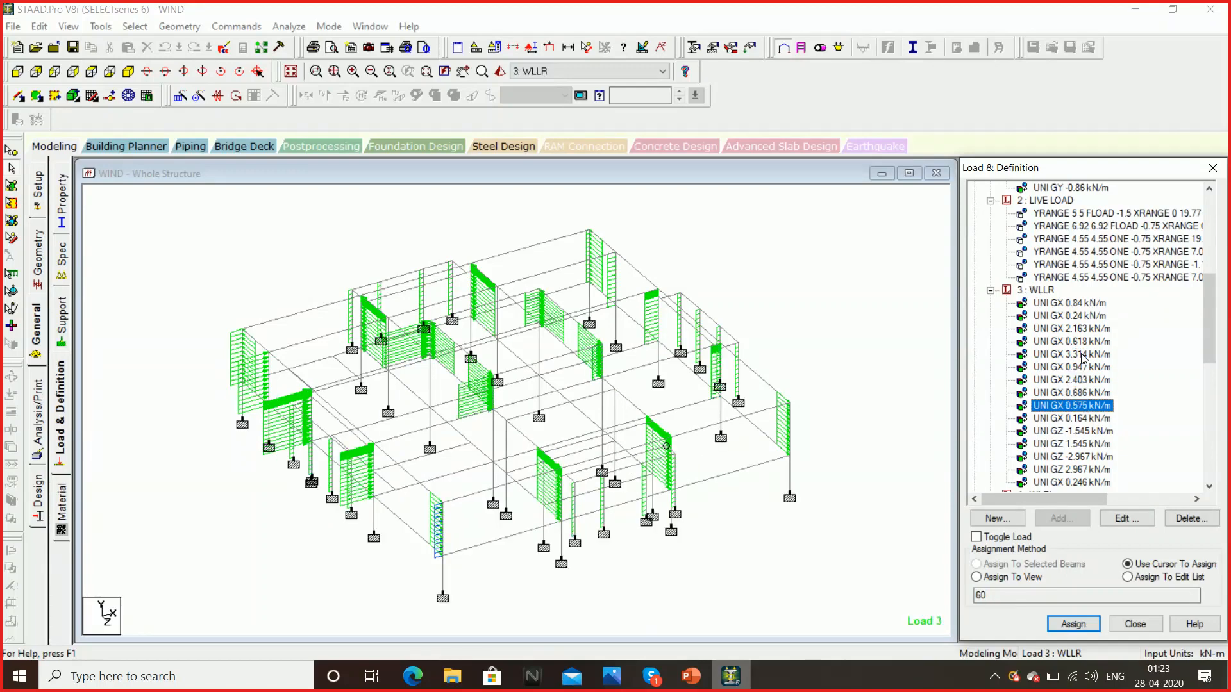
- Display the remaining WLLR loads on the model, from UNI GX 0.164 through the GZ loads to UNI GX 0.246 kN/m
key("Down")
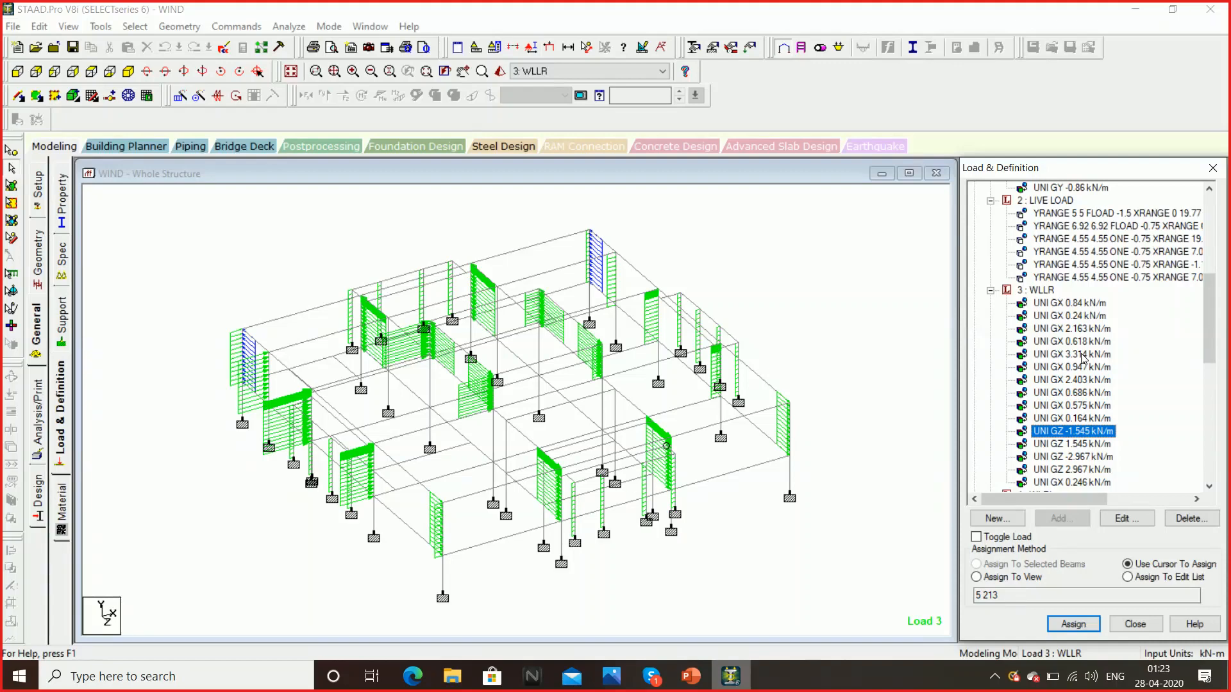
key("Down")
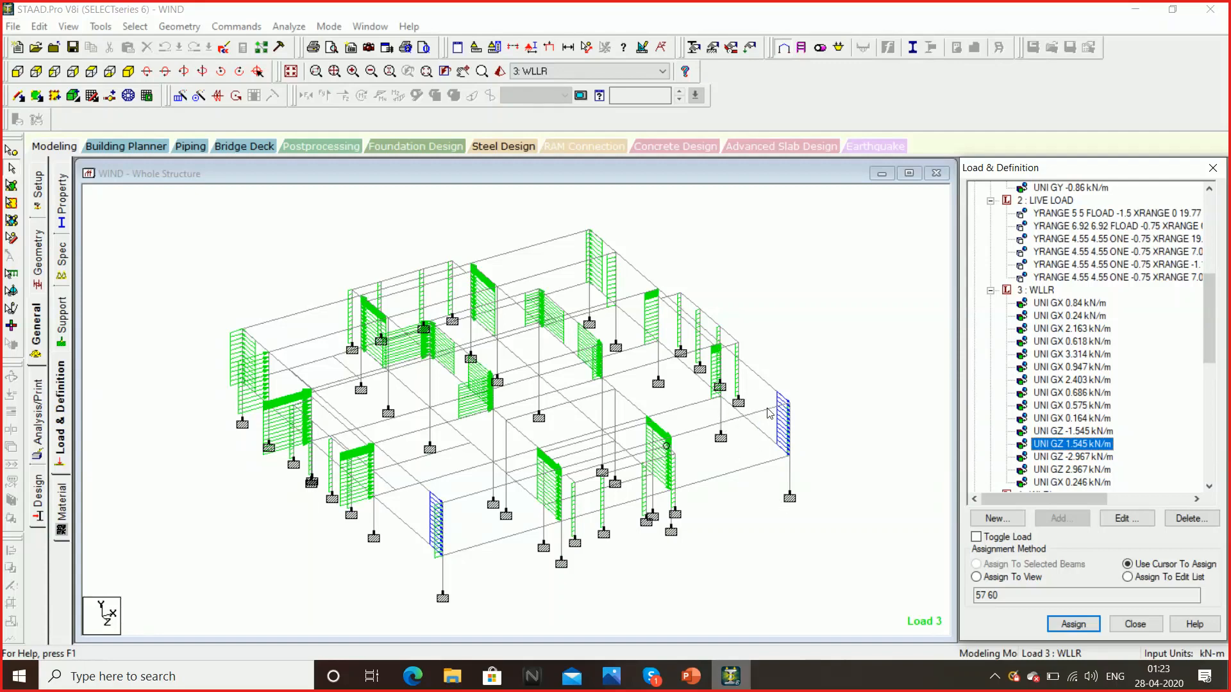
key("Down")
key("Down")
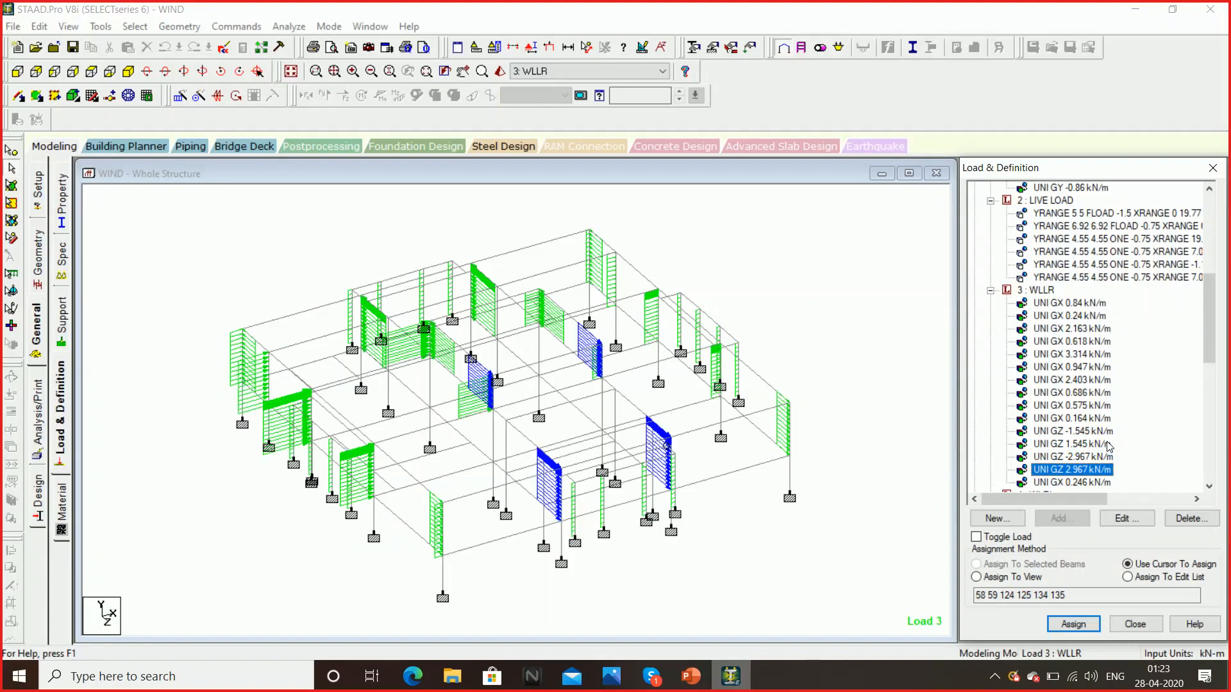
key("Down")
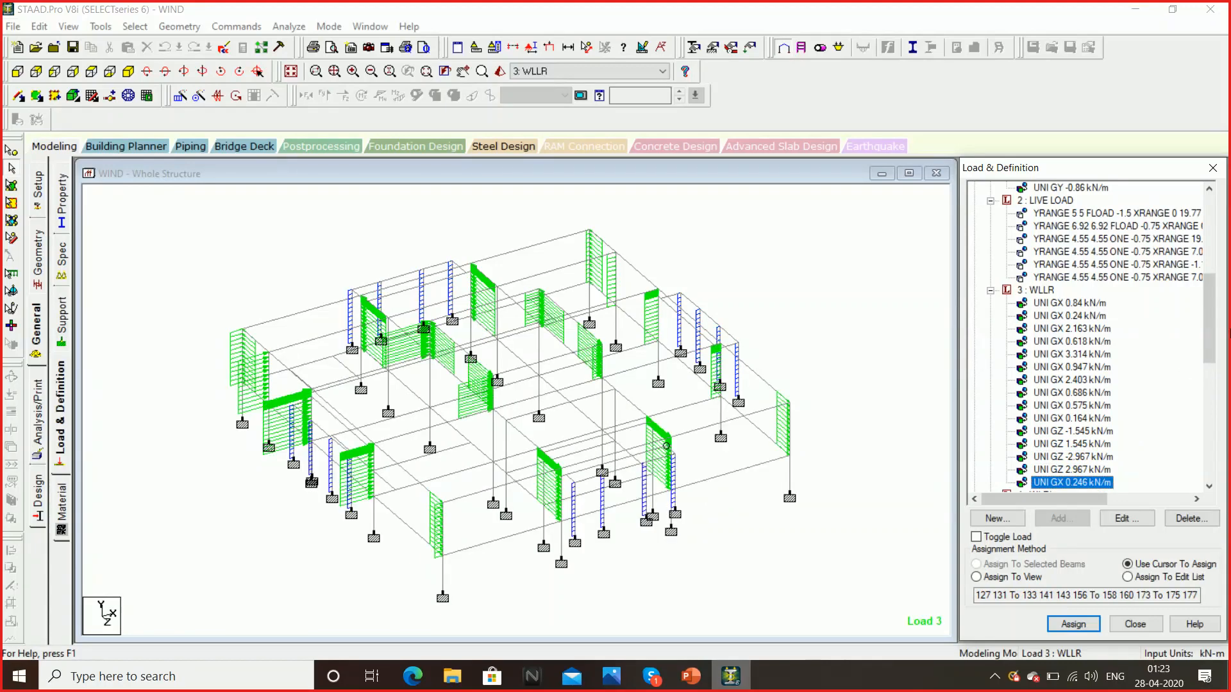
- Expand load case 4: WLRL and display its UNI GX loads from -0.24 through -3.314 kN/m on the frame
left_click_drag(1209, 302, 1213, 362)
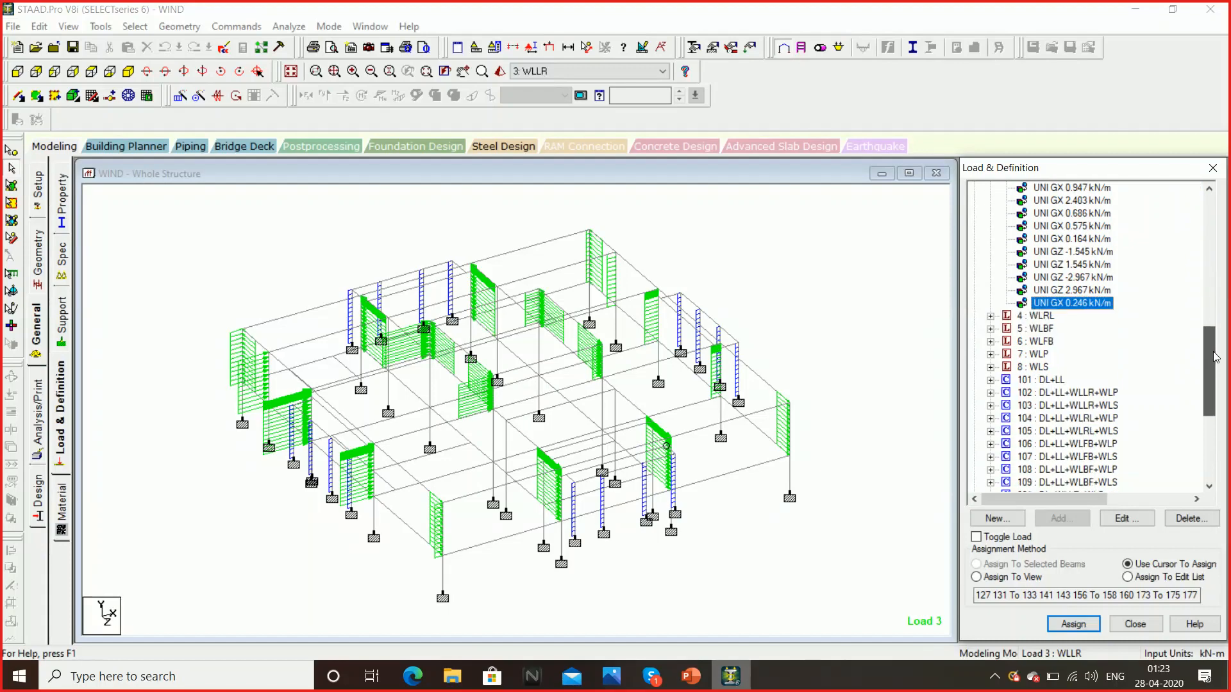
left_click(990, 316)
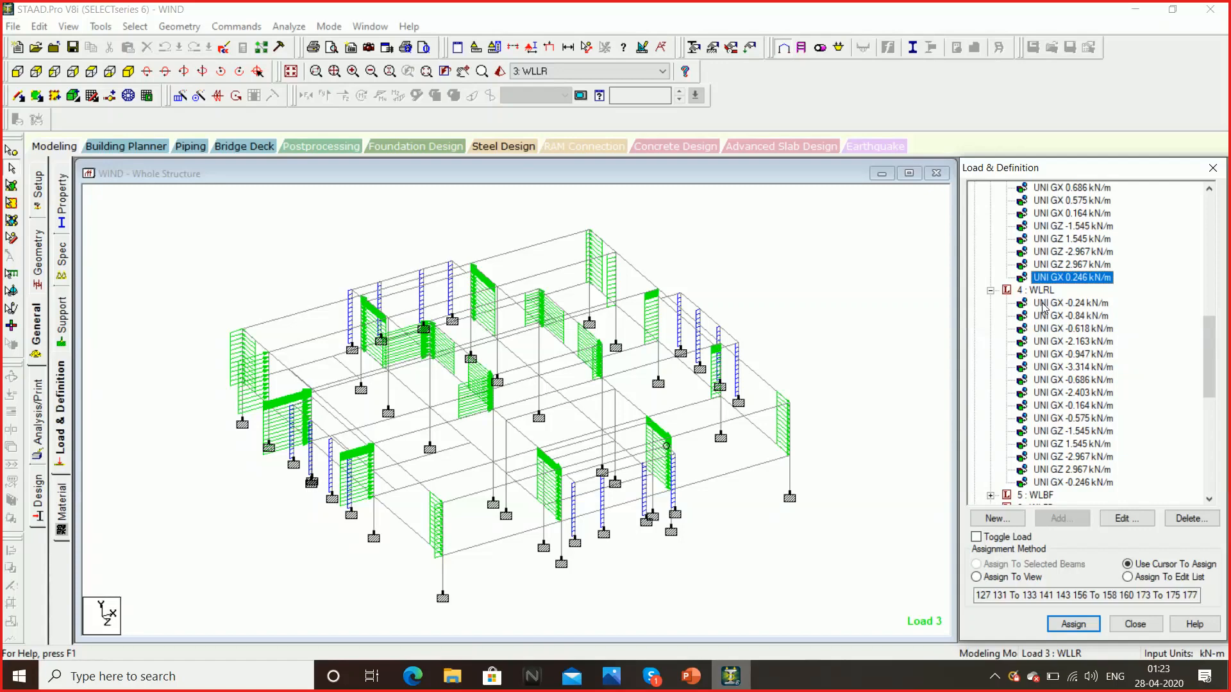
left_click(1104, 304)
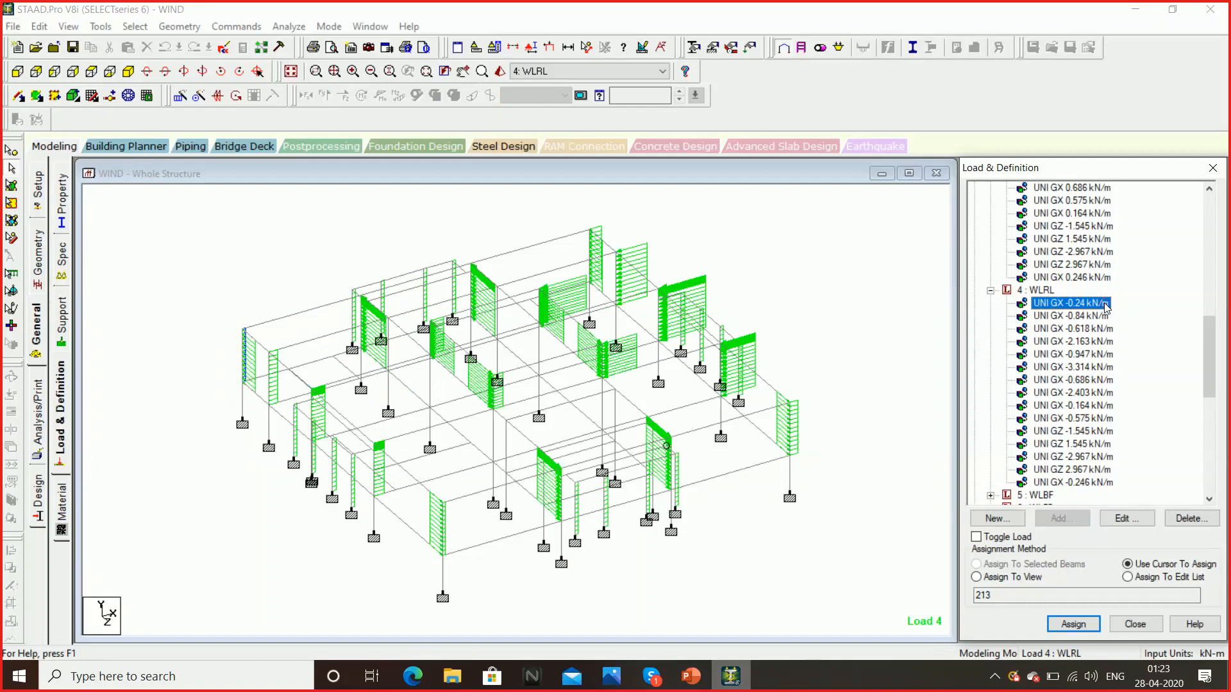
left_click(1040, 317)
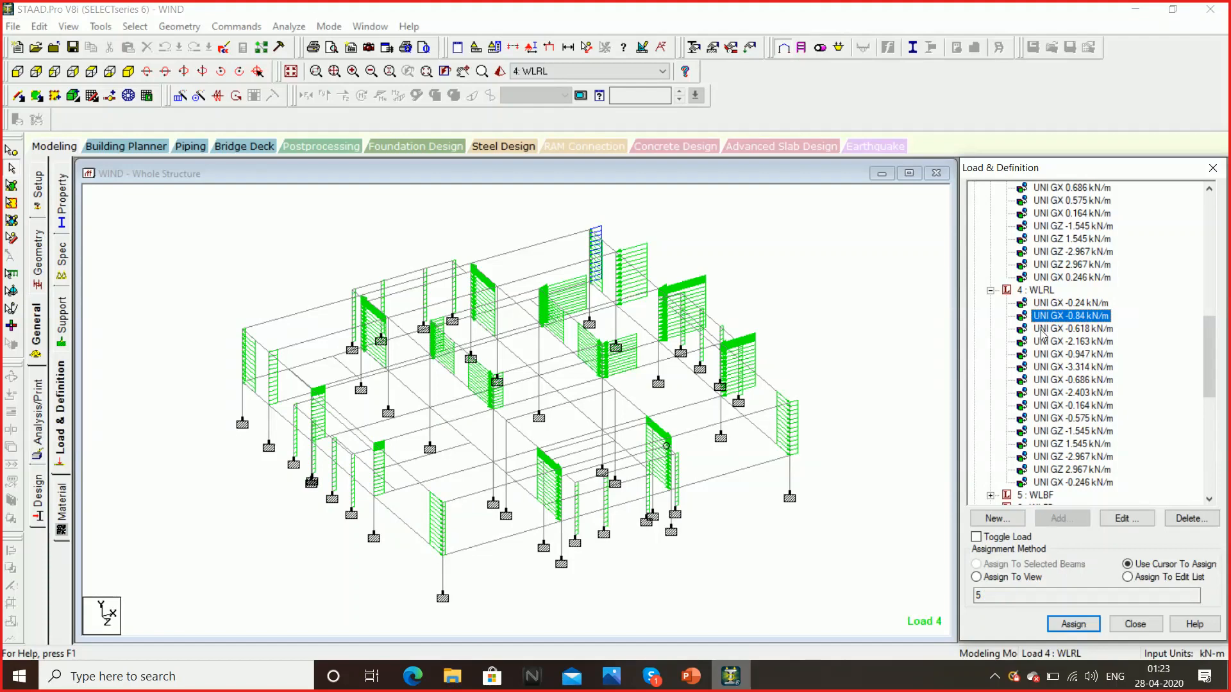
key("Down")
key("Down")
key("Down")
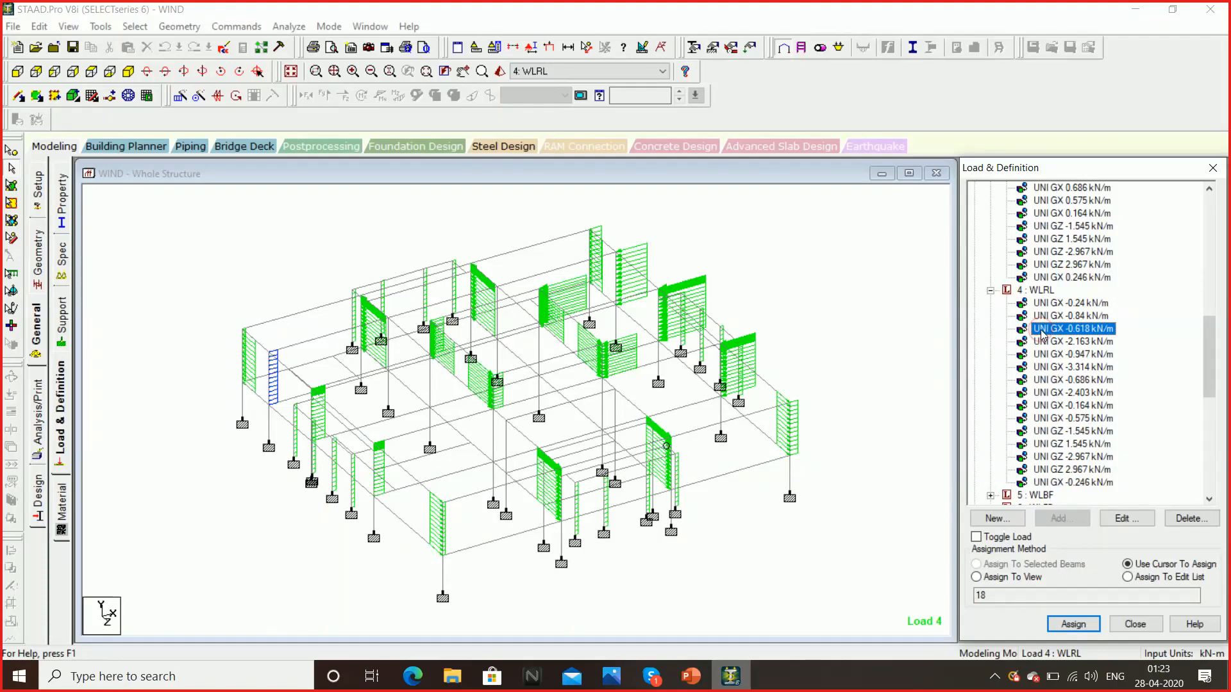
key("Down")
key("Down")
key("Down")
key("Down")
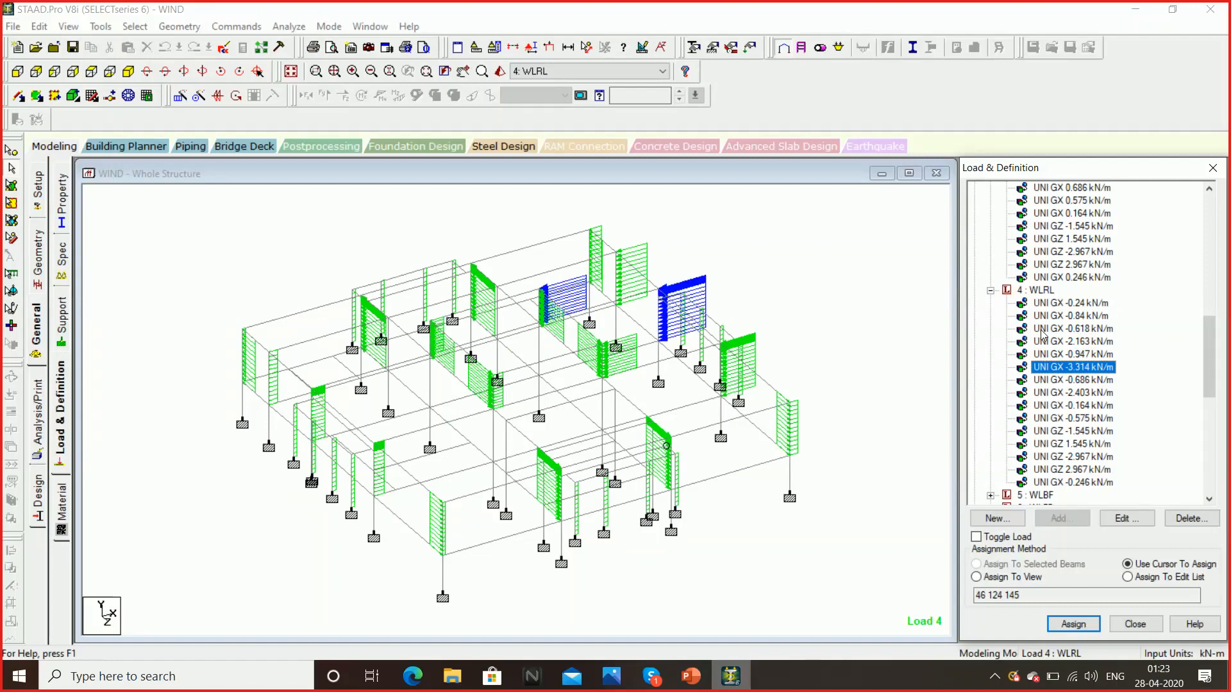
- Display the rest of the WLRL loads, from UNI GX -0.686 through the GZ loads to UNI GX -0.246 kN/m
key("Down")
key("Down")
key("Down")
key("Down")
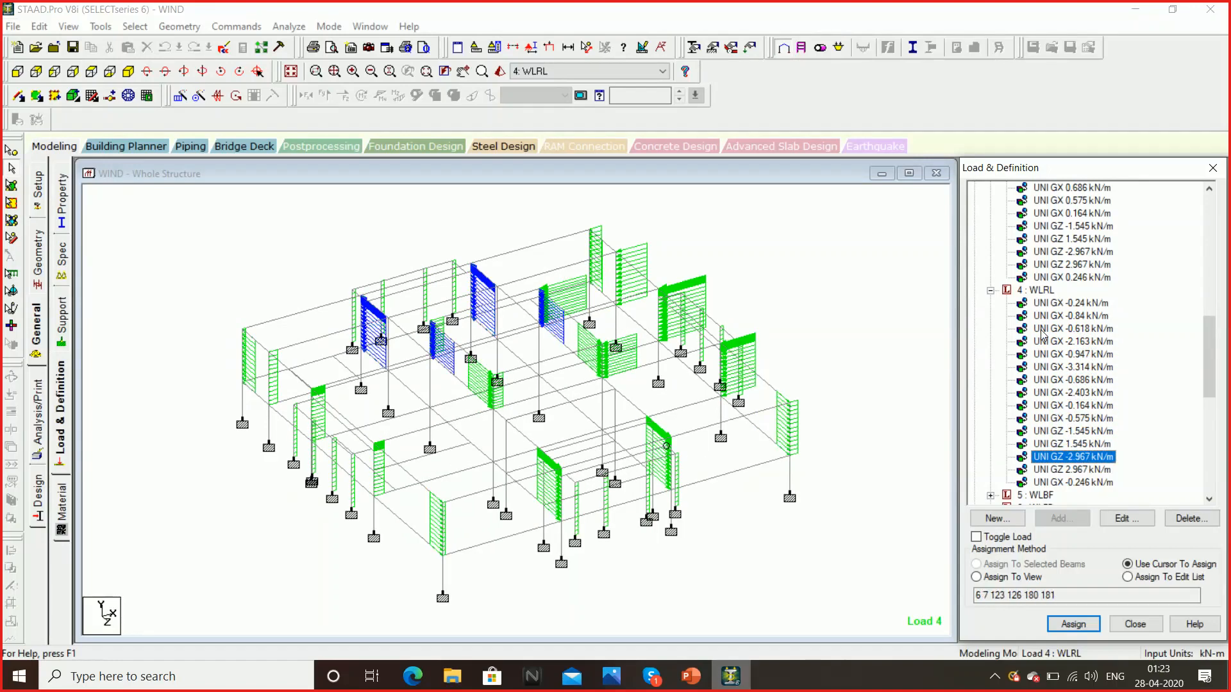
key("Down")
key("Down")
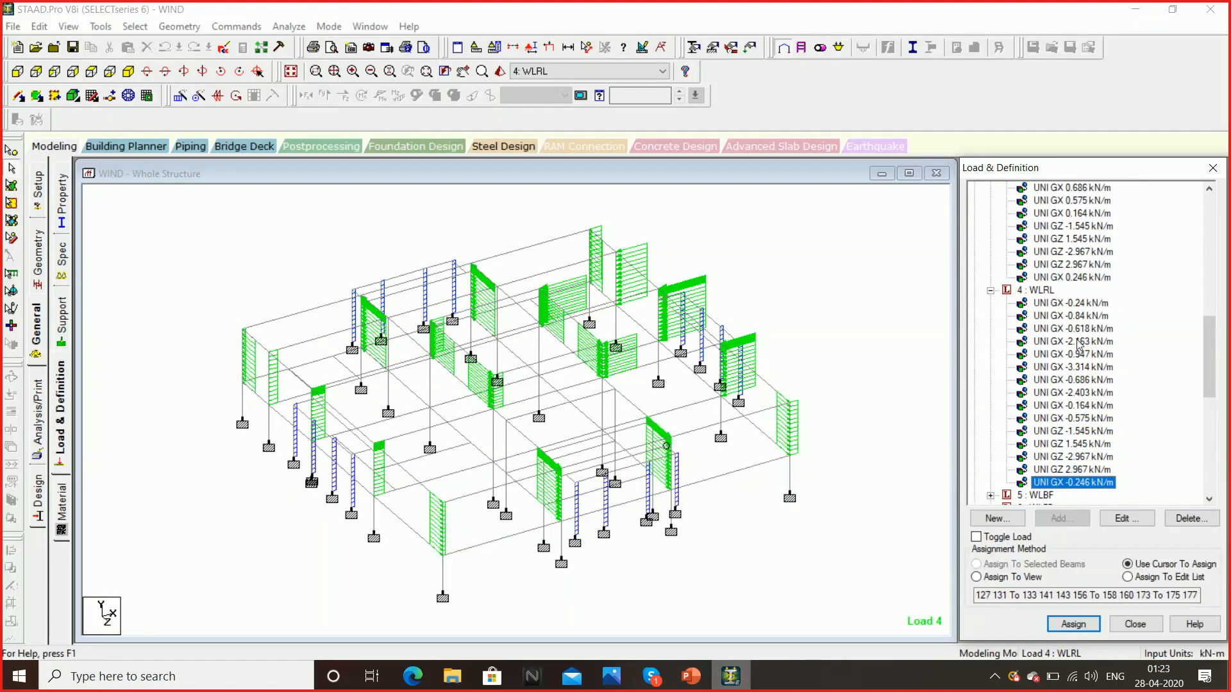
- Expand load case 5: WLBF and display its UNI GX loads from -0.6 through 2.367 kN/m on the frame
scroll(1216, 352, "down", 4)
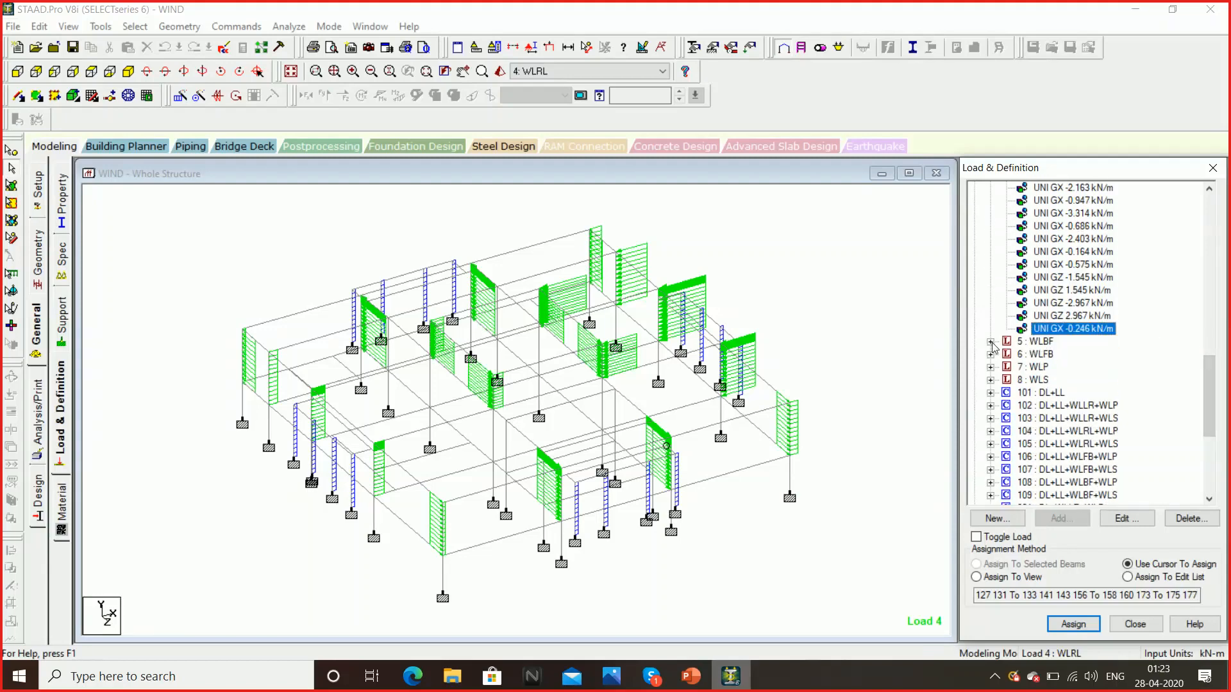
left_click(991, 341)
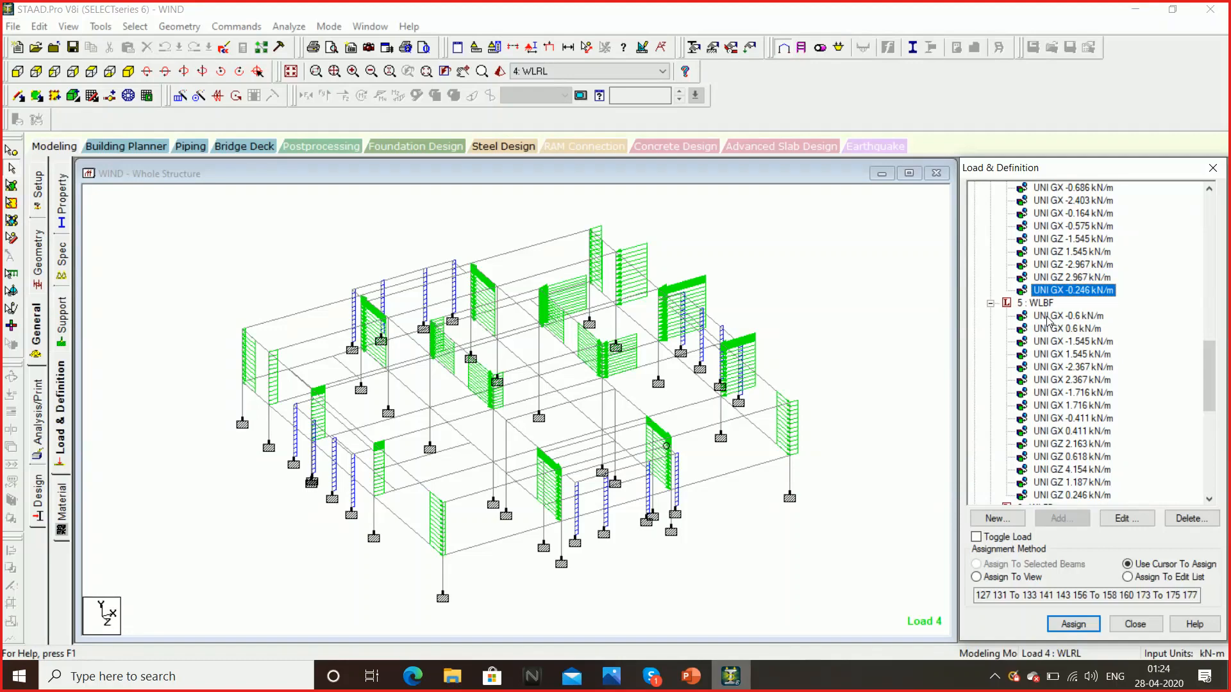
left_click(1049, 317)
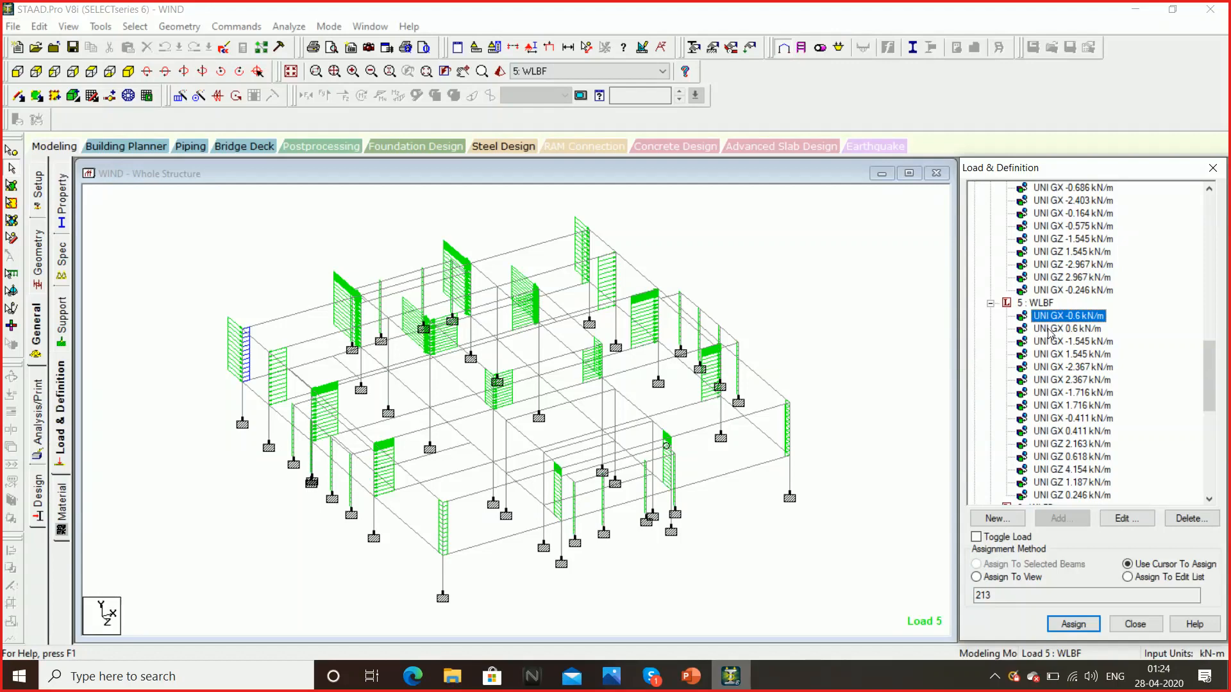
left_click(1049, 329)
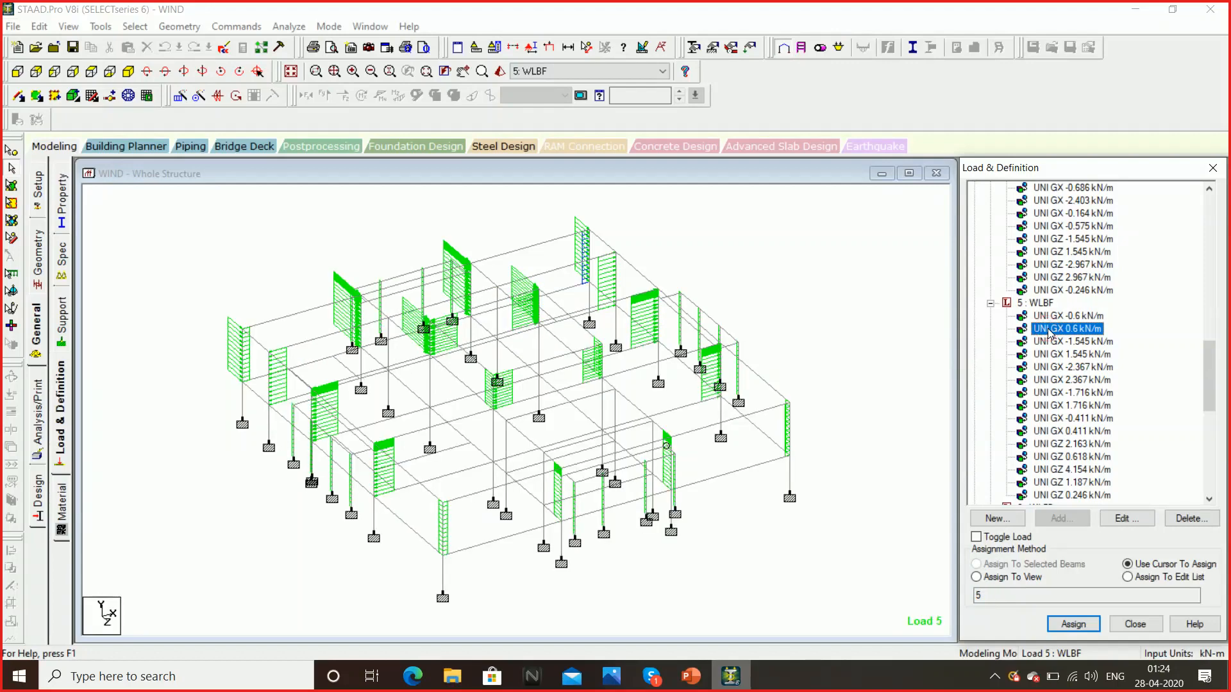
key("Down")
key("Down")
key("Down")
key("Down")
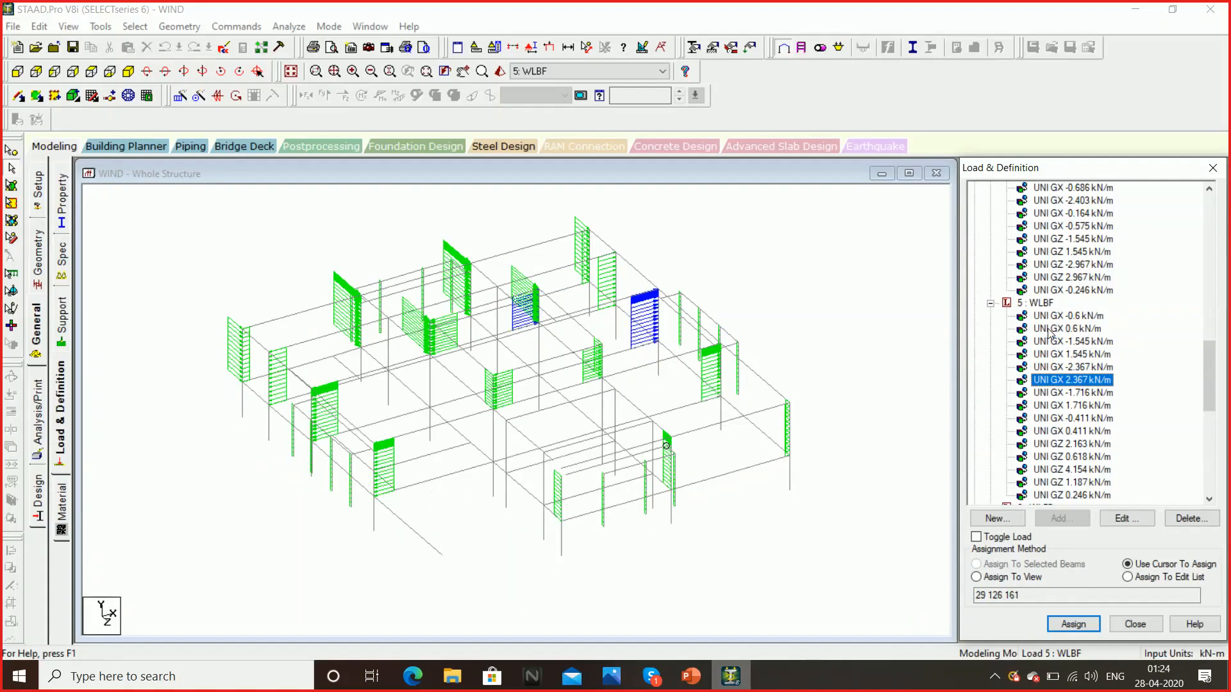
- Display the remaining WLBF loads on the model, from UNI GX -1.716 through UNI GZ 0.246 kN/m
key("Down")
key("Down")
key("Down")
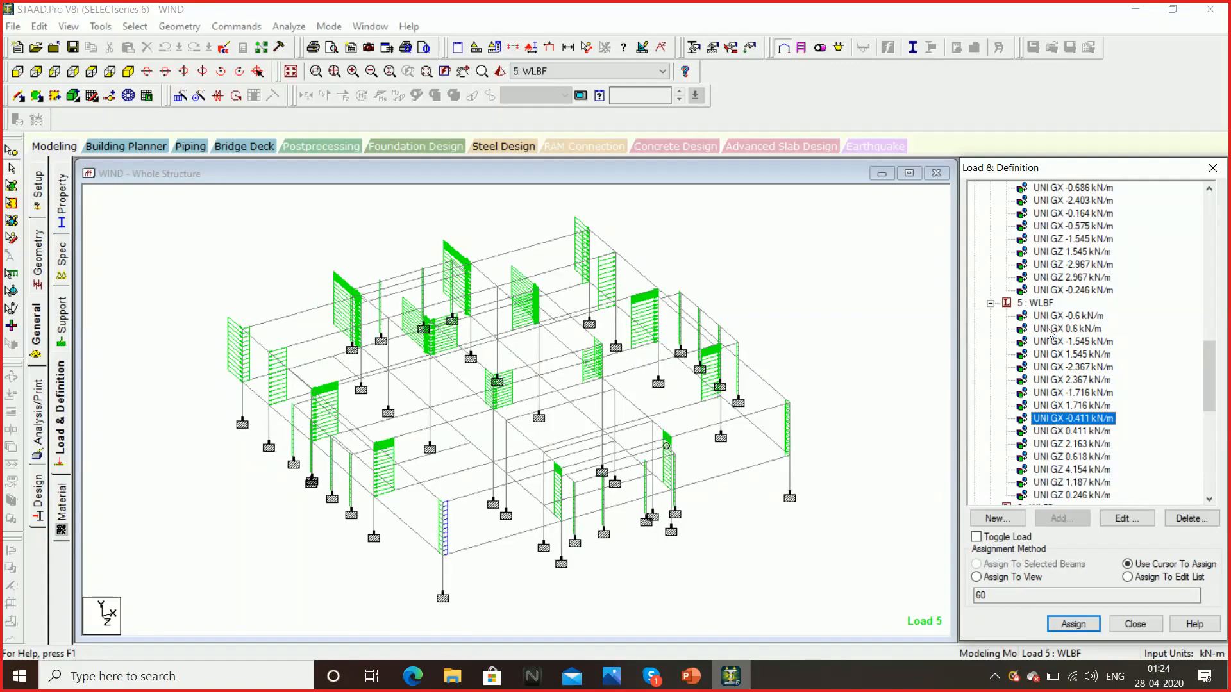
key("Down")
key("Down")
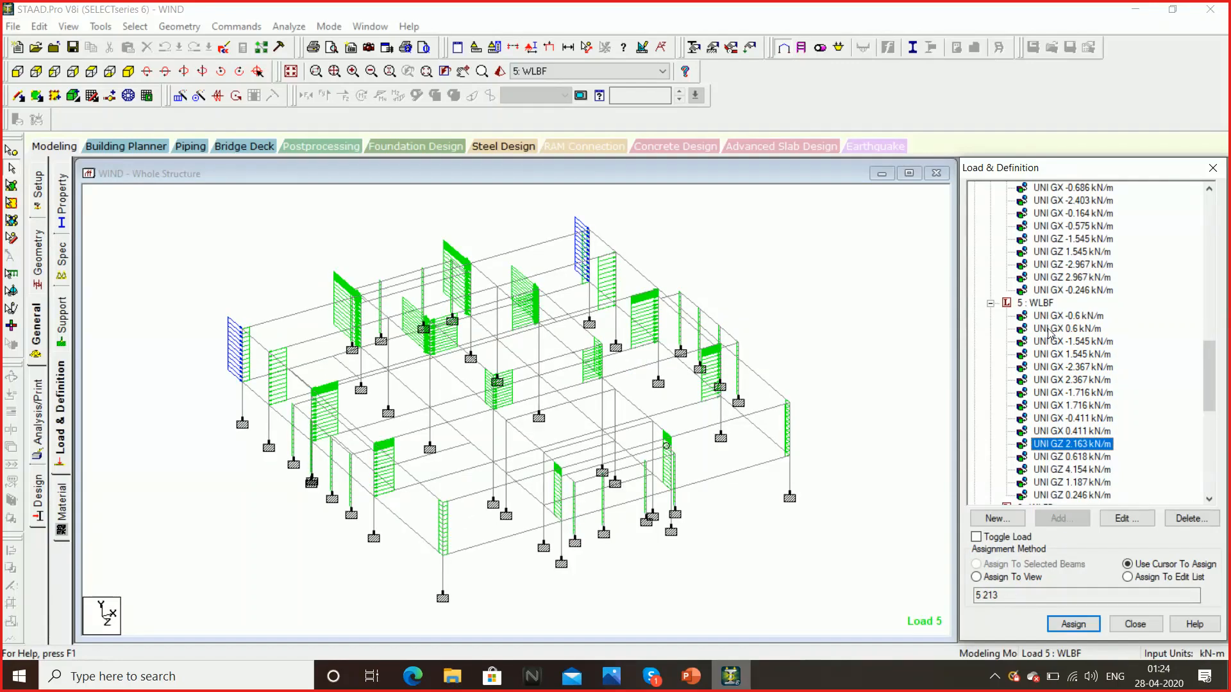
key("Down")
key("Down")
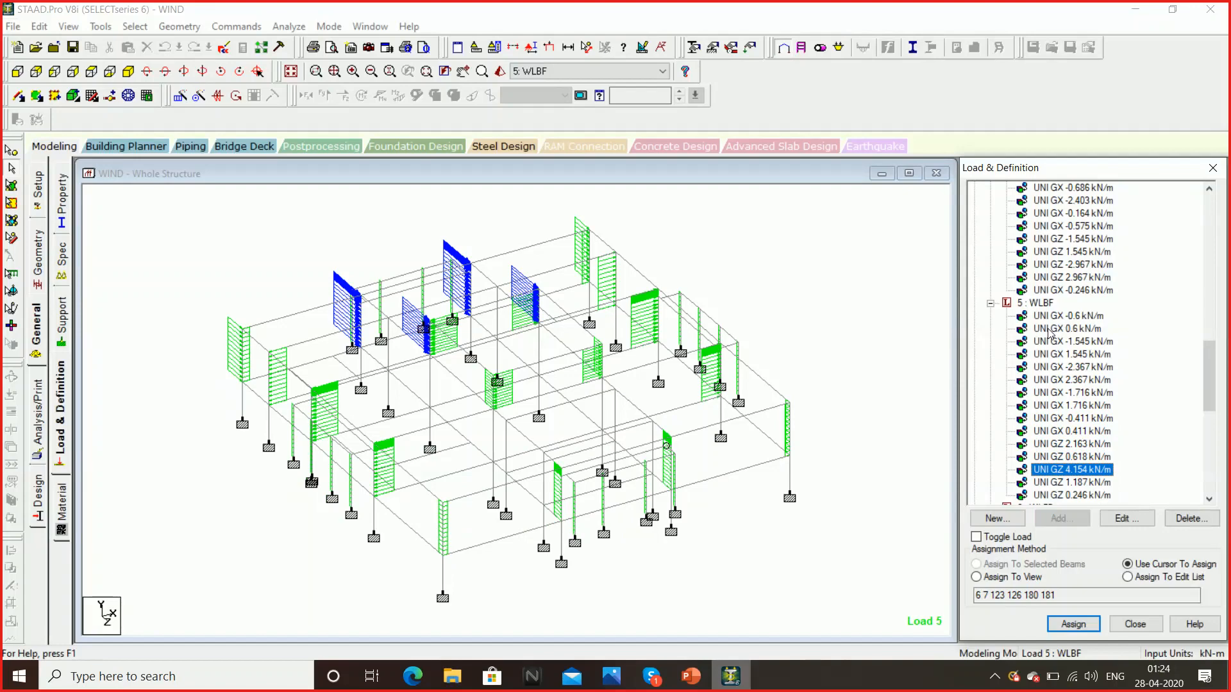
key("Down")
key("Down")
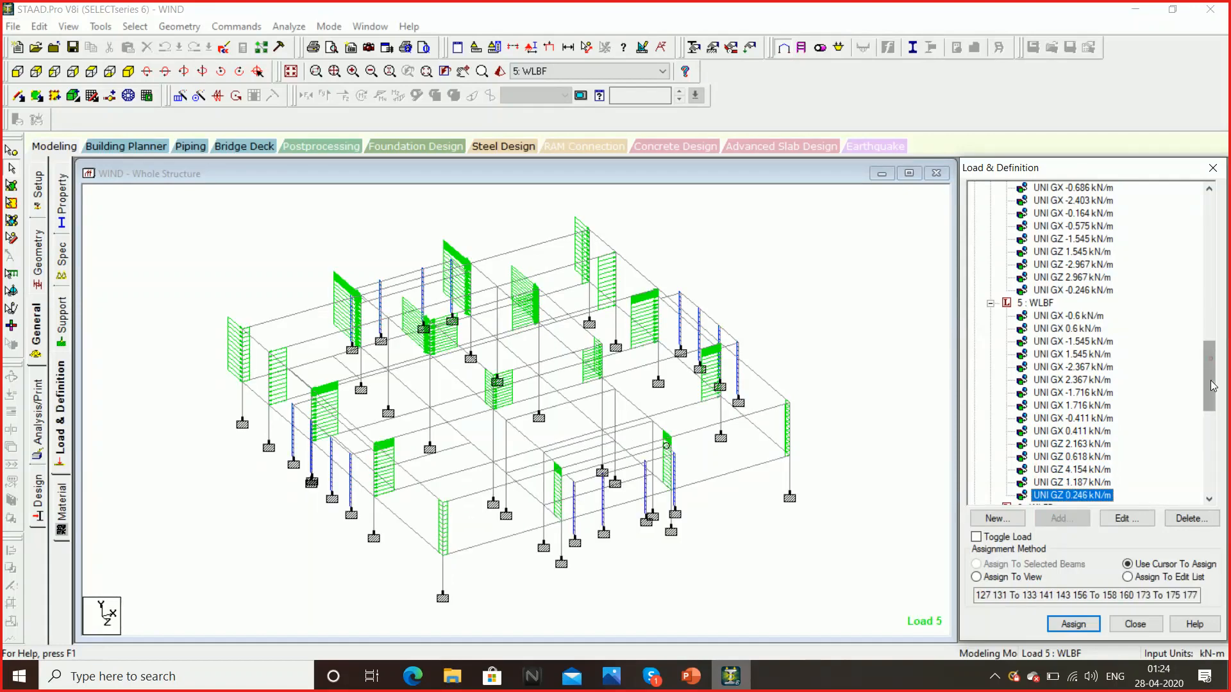
- Expand load case 6: WLFB and display its UNI GX loads from -0.6 through -1.716 kN/m on the frame
scroll(1064, 334, "down", 7)
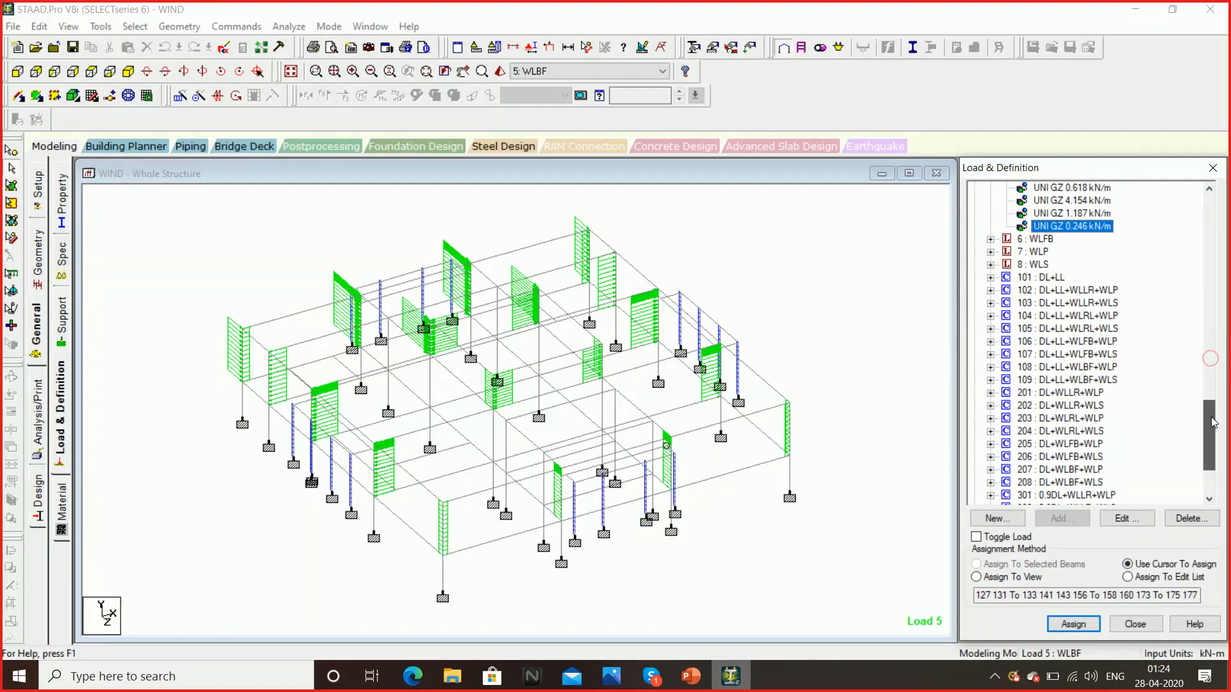
left_click(991, 252)
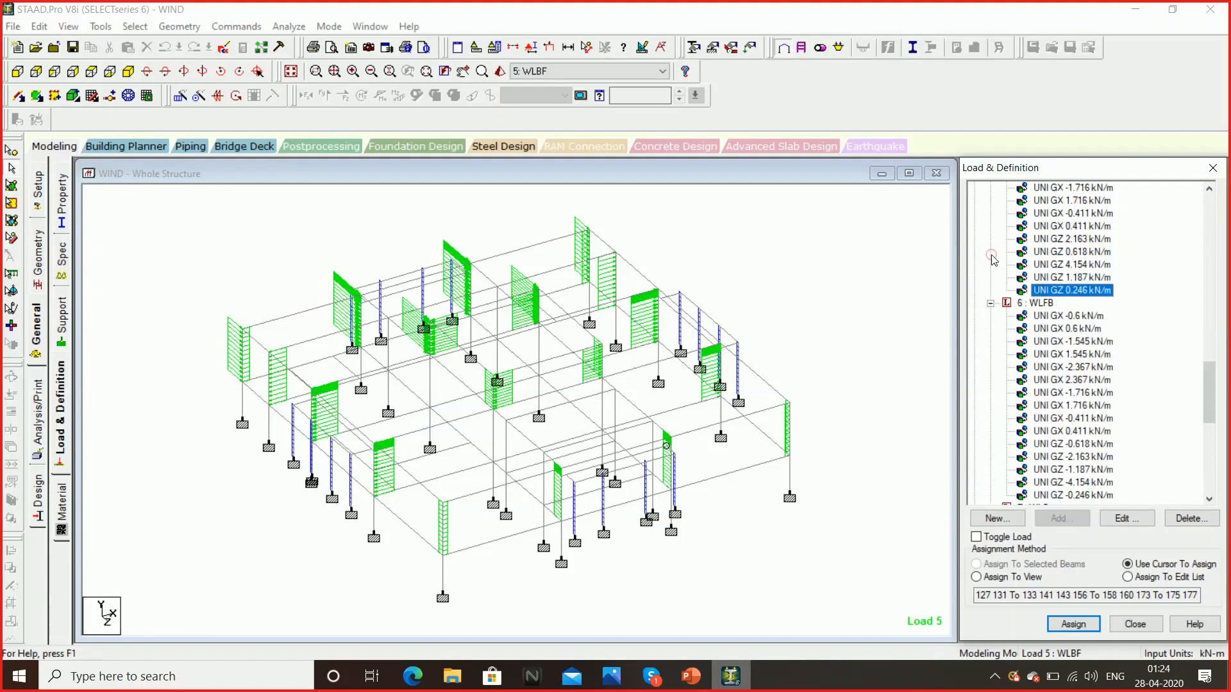
left_click_drag(1214, 384, 1217, 400)
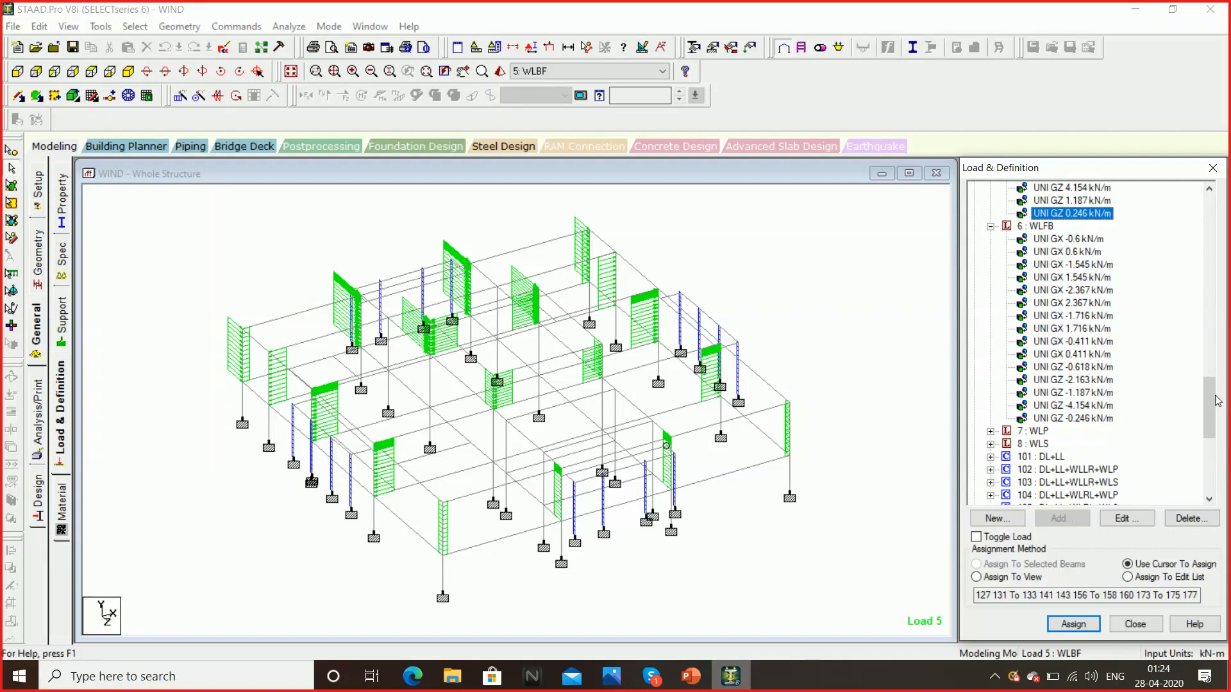
left_click(1064, 241)
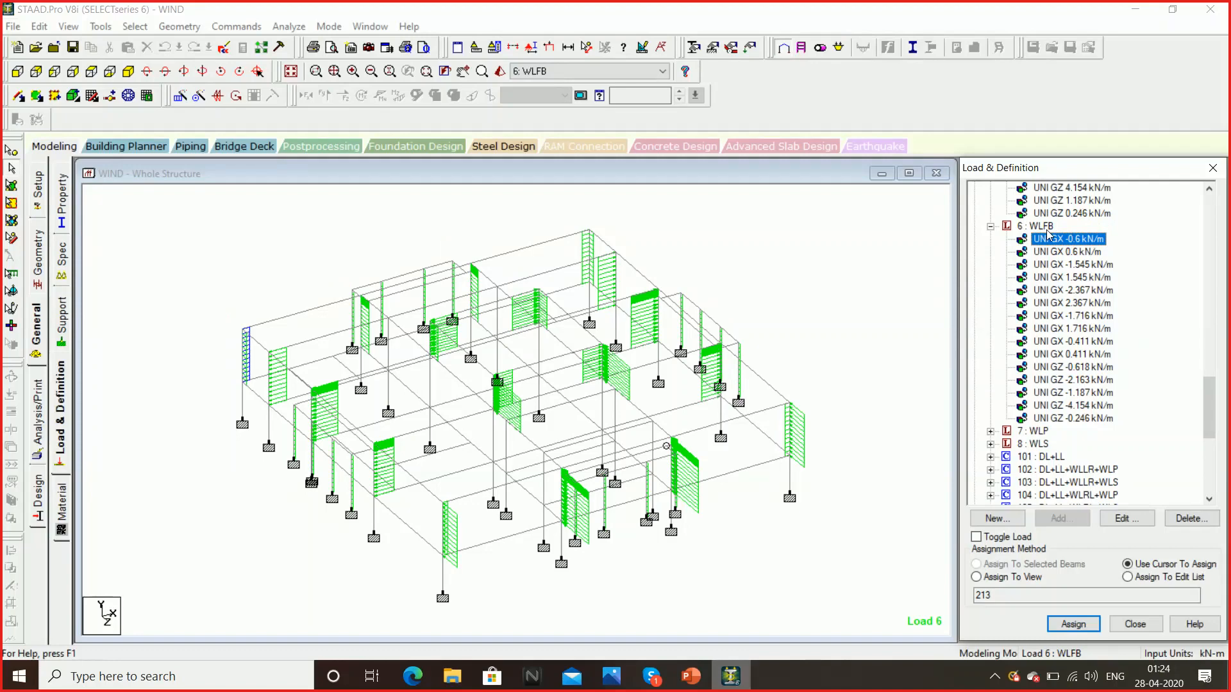
key("Down")
key("Down")
key("Down")
key("Down")
key("Down")
key("Down")
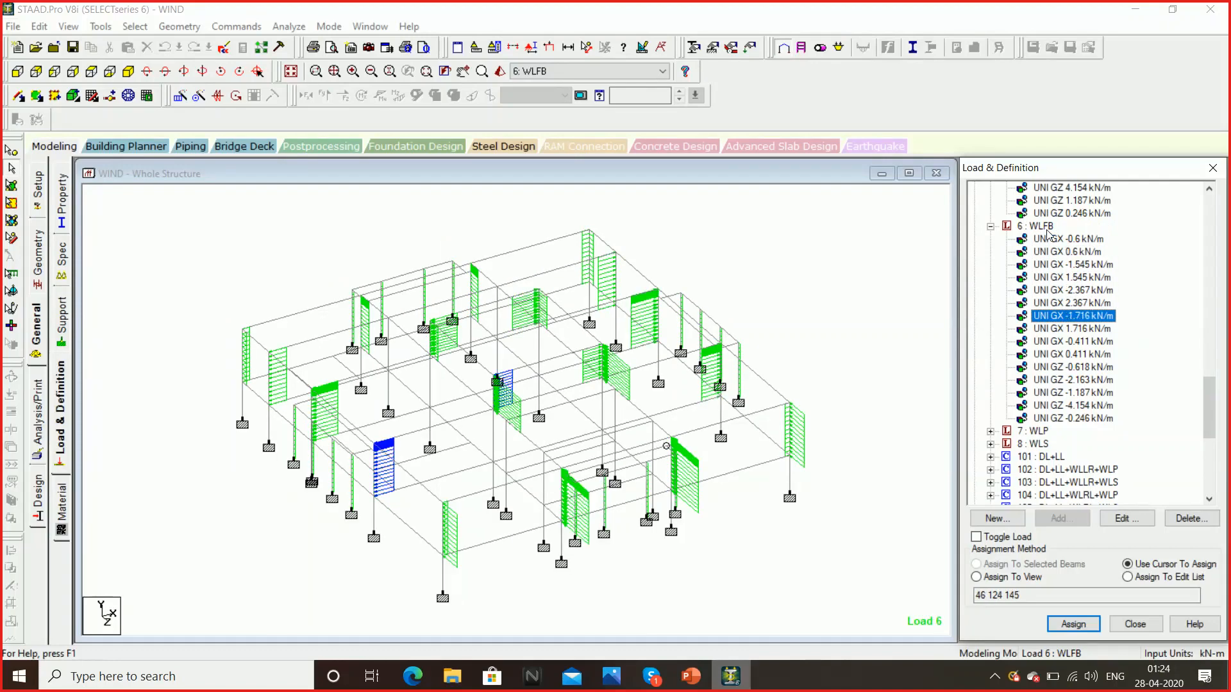
- Display the remaining WLFB loads on the model, from UNI GX 1.716 through UNI GZ -0.246 kN/m
key("Down")
key("Down")
key("Down")
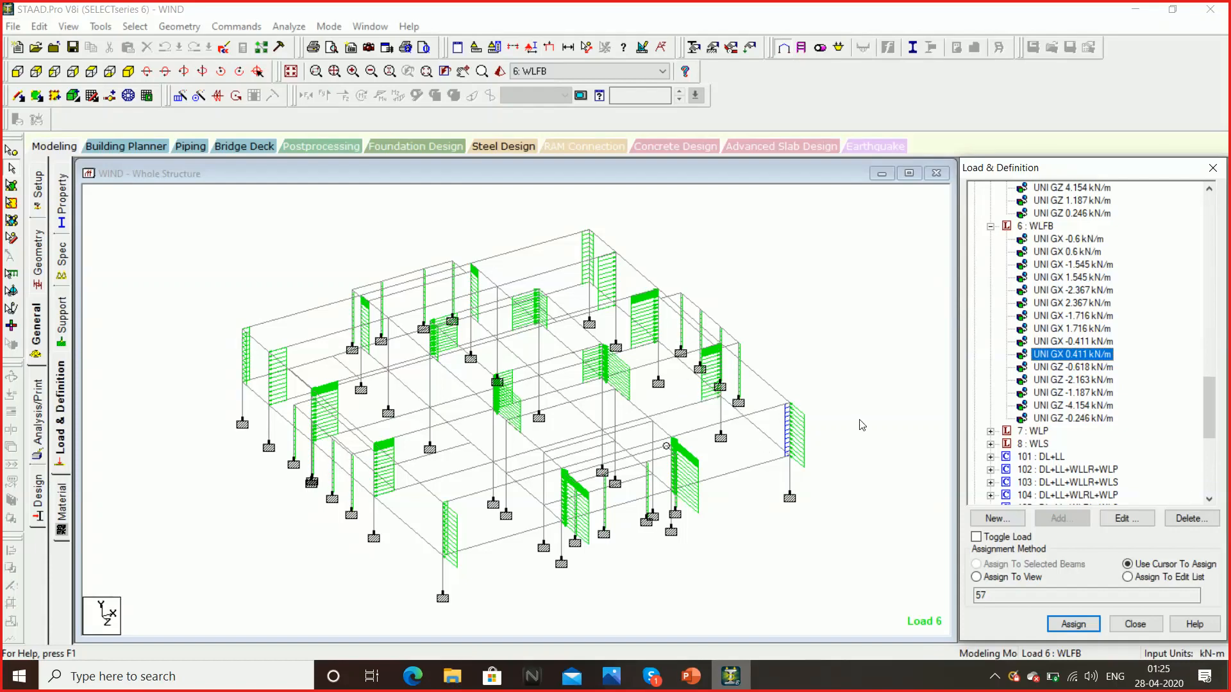
left_click(1088, 368)
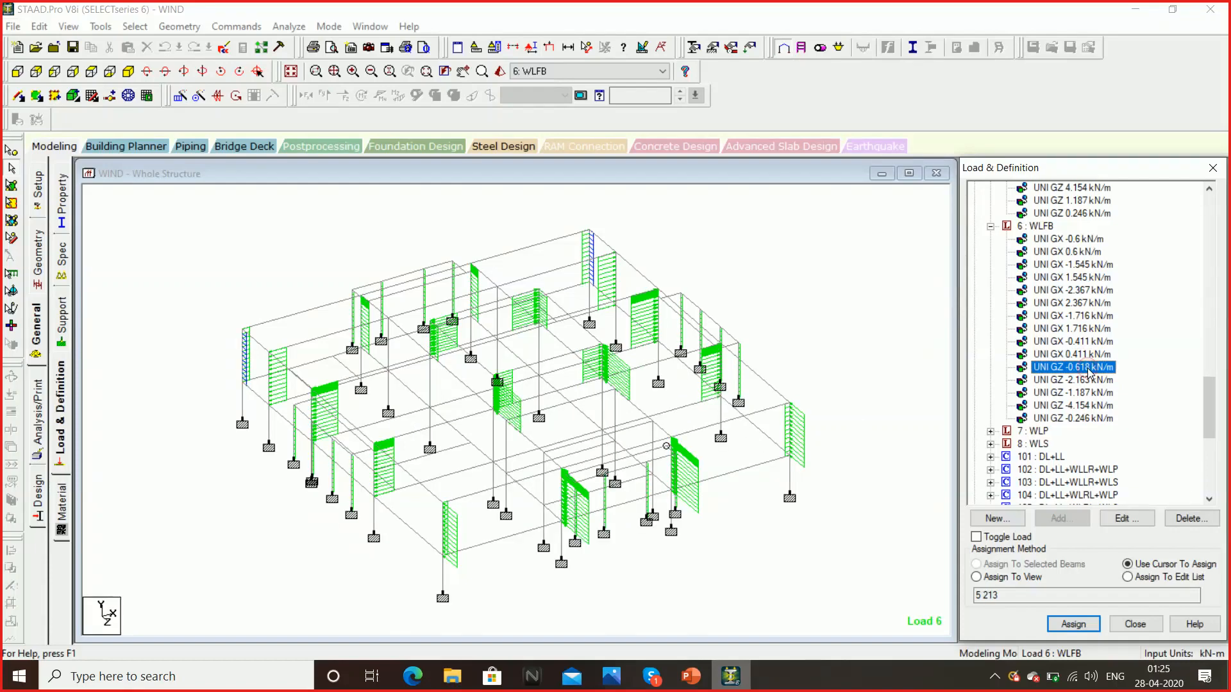
key("Down")
key("Down")
key("Down")
key("Down")
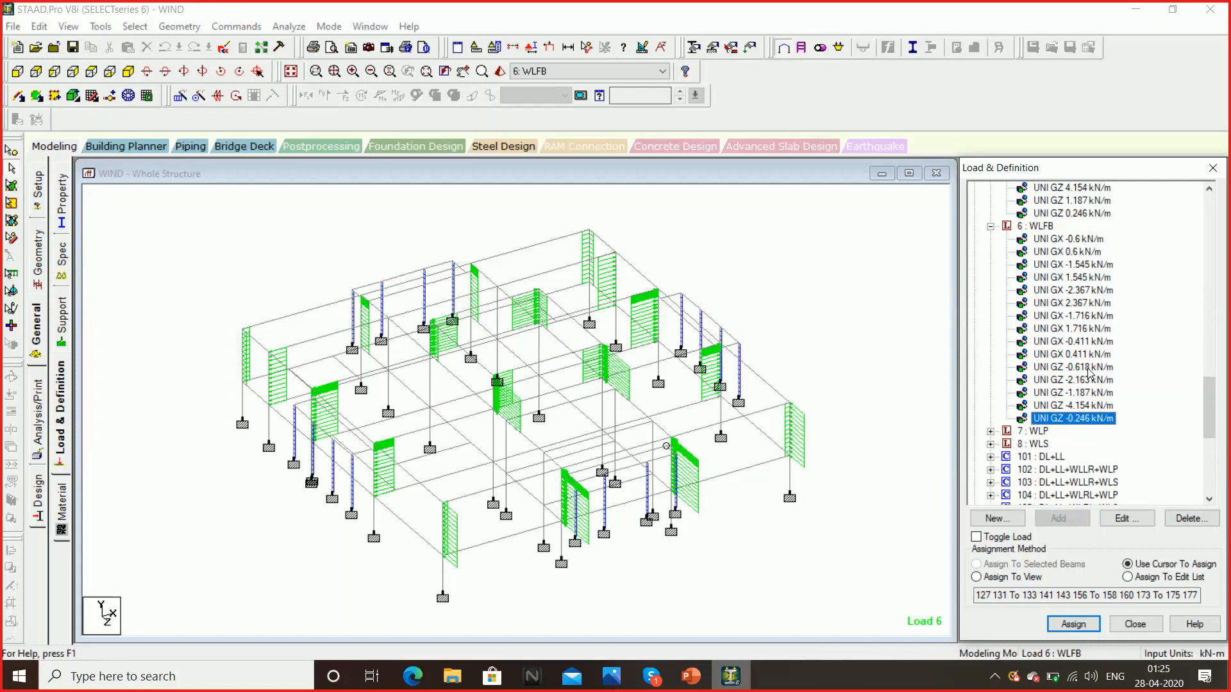
- Expand load case 7: WLP and display its UNI GX loads from -0.6 through -1.716 kN/m on the frame
left_click(990, 431)
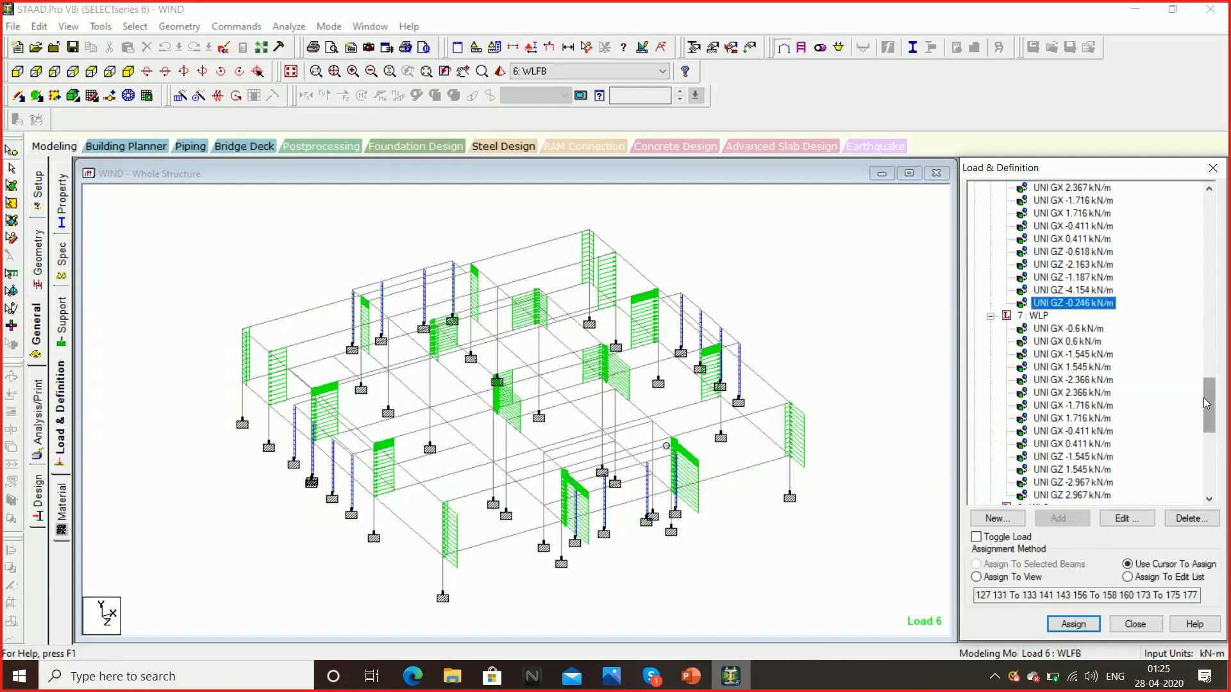
scroll(1206, 402, "down", 1)
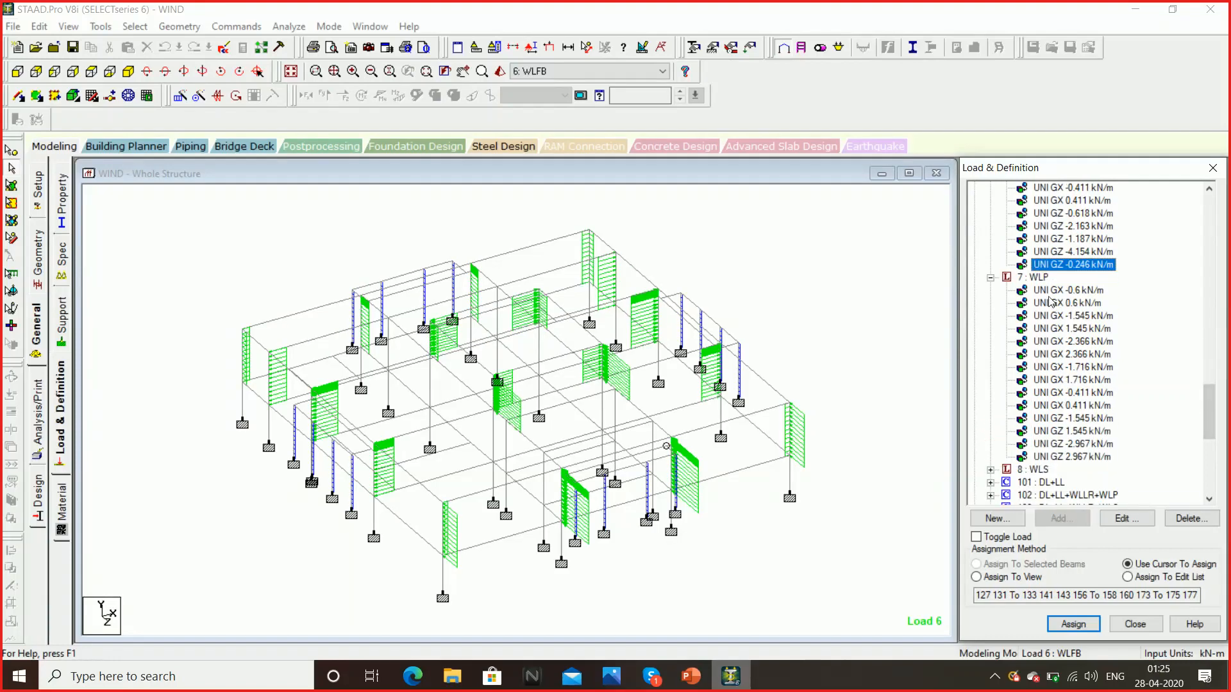
left_click(1049, 293)
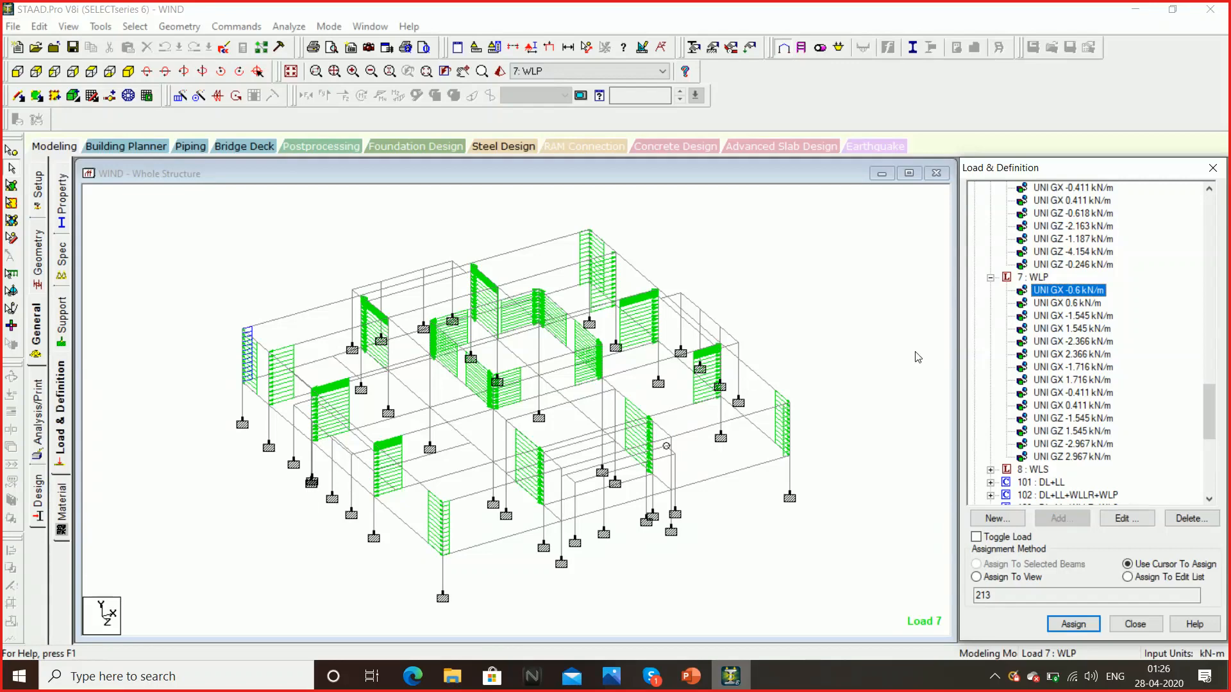
left_click(1039, 305)
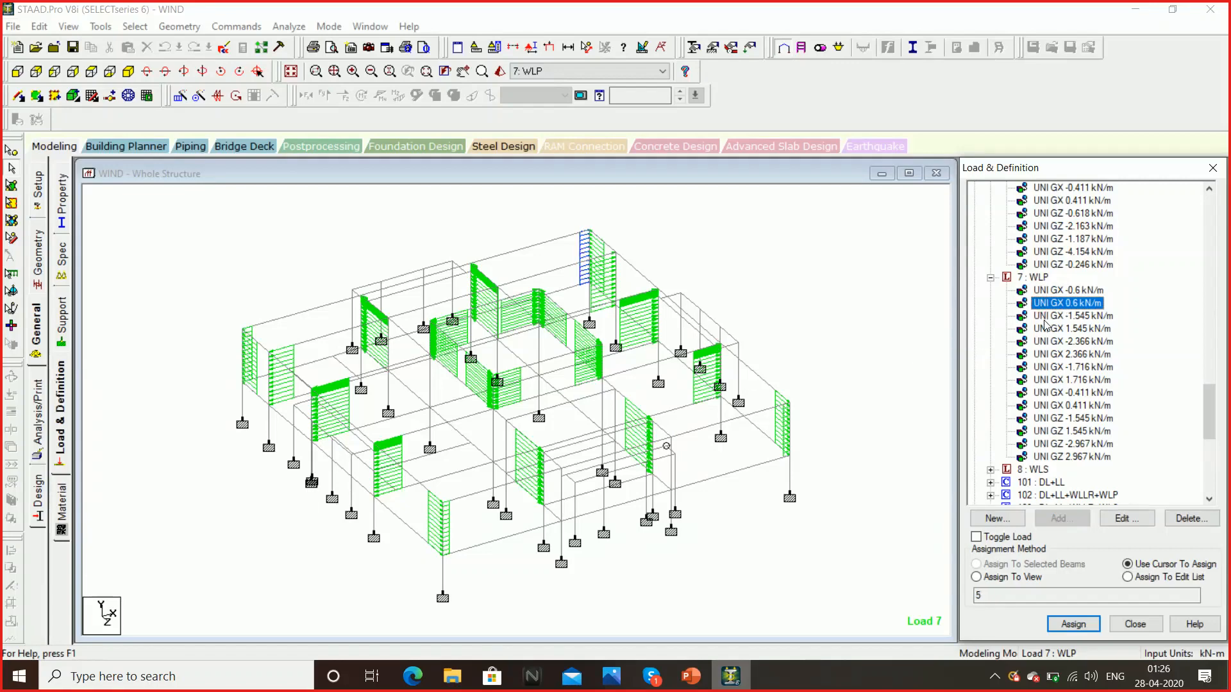
left_click(1045, 317)
left_click(1049, 342)
left_click(1050, 366)
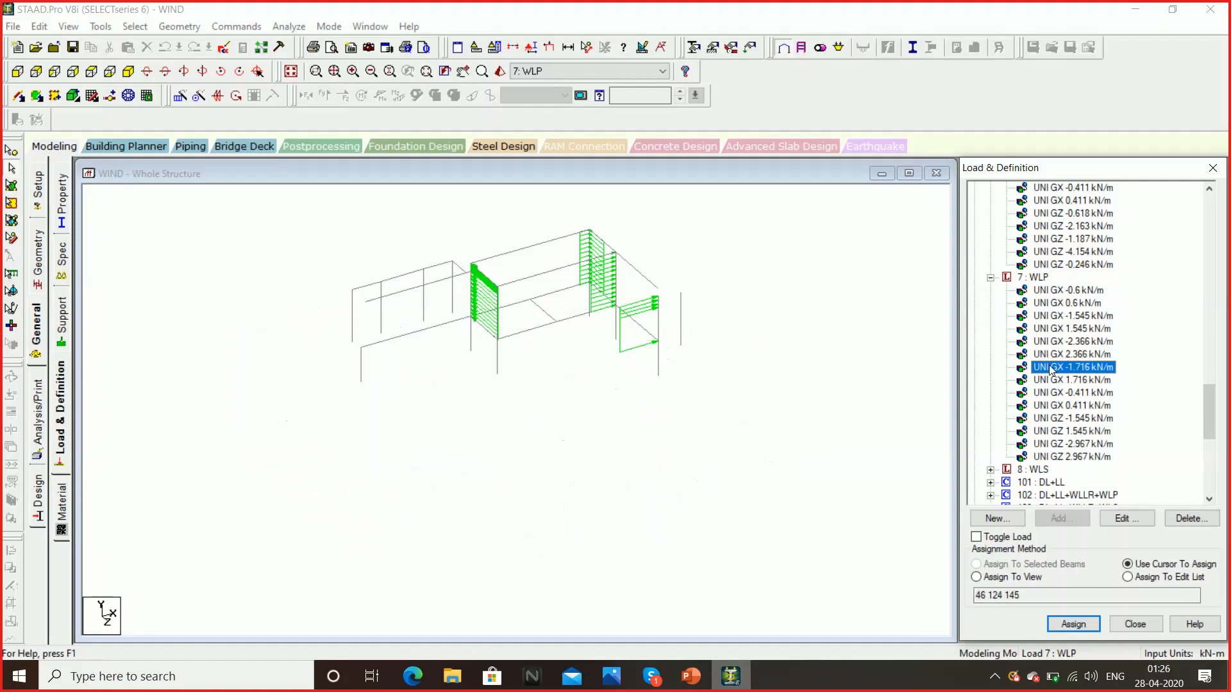
- Display the remaining WLP loads on the model, from UNI GX 1.716 through UNI GZ 2.967 kN/m
key("Down")
key("Down")
key("Down")
key("Down")
key("Down")
key("Down")
key("Down")
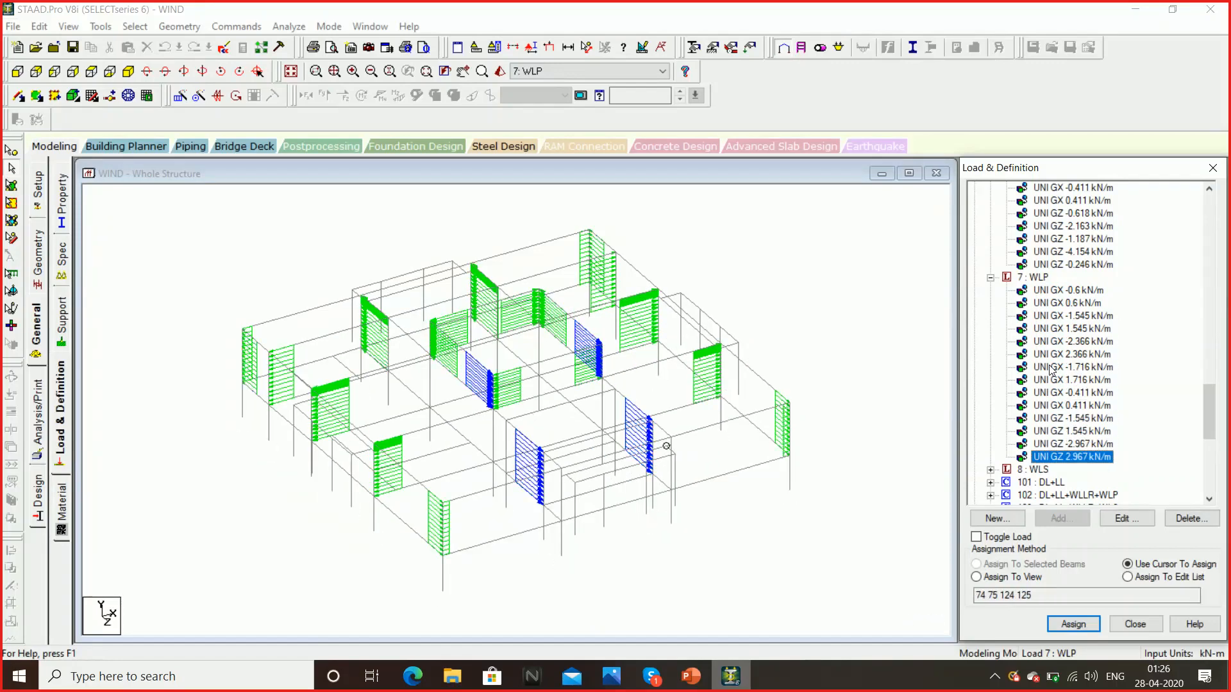
- Expand load case 8: WLS and display its UNI GX 0.6 and -0.6 kN/m loads on the frame
left_click(990, 469)
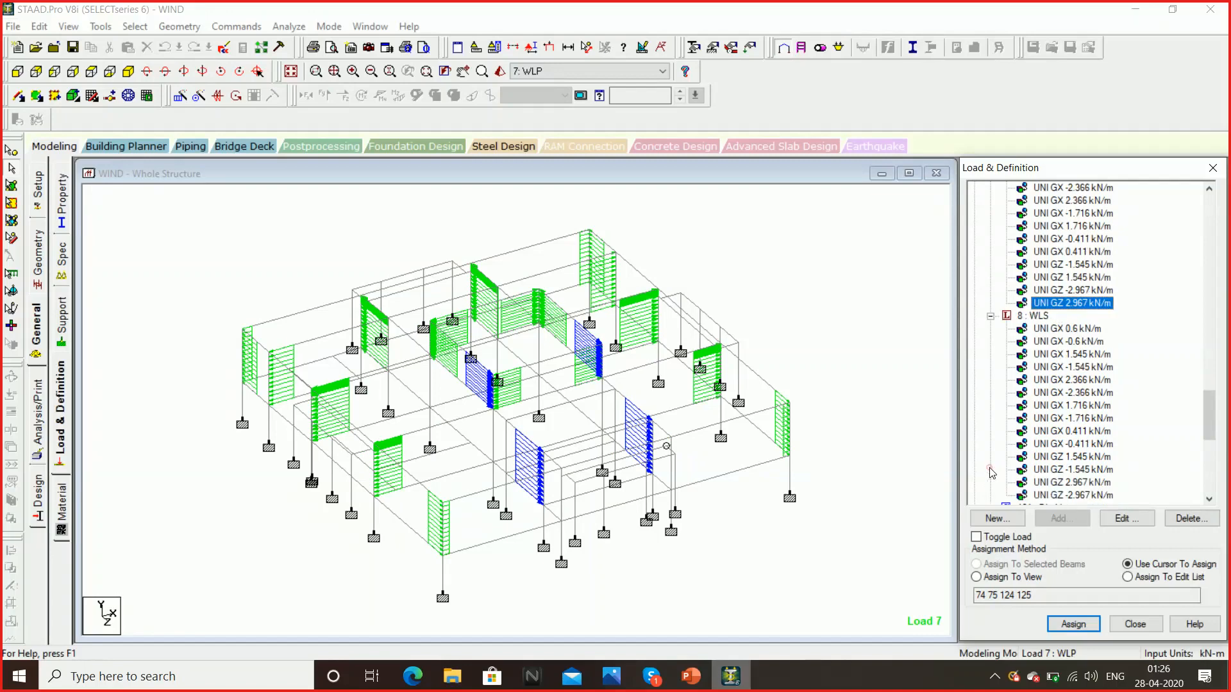
left_click(1067, 330)
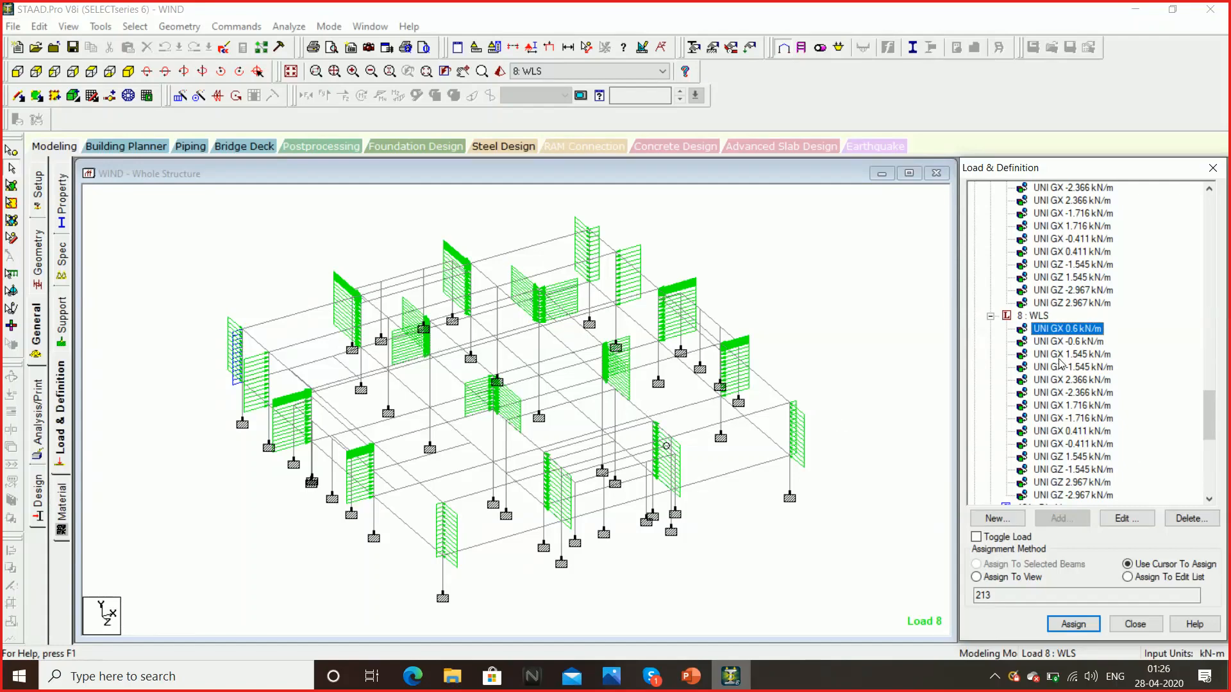
left_click(1057, 343)
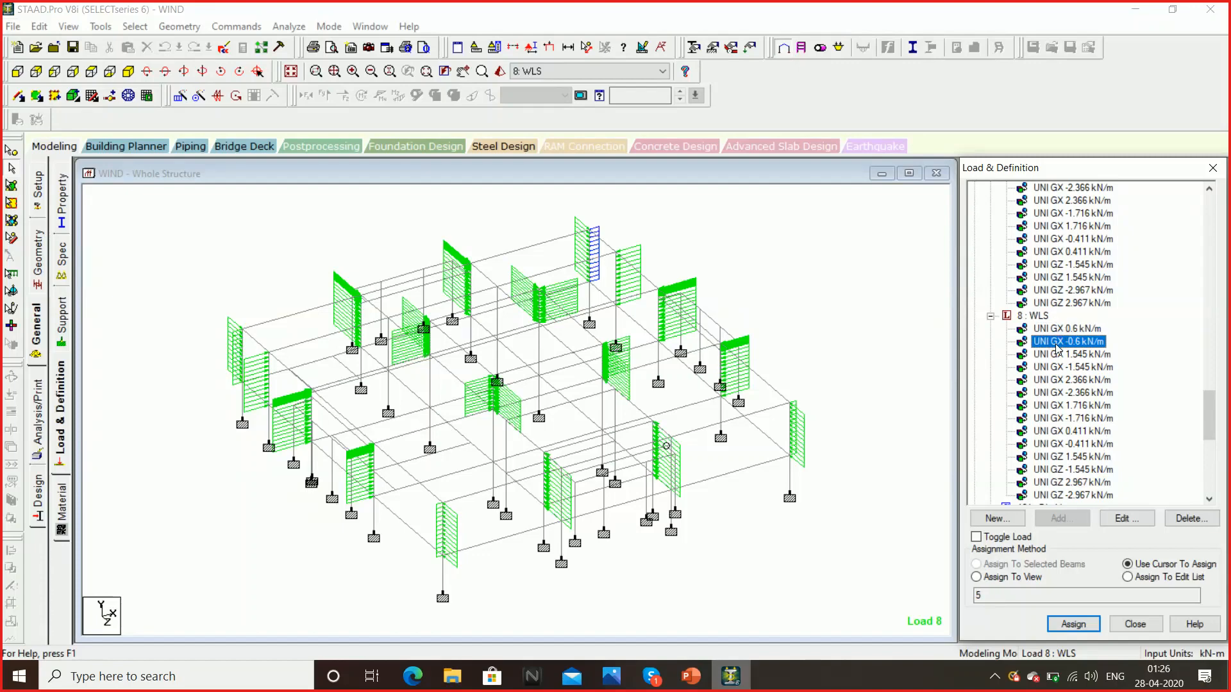
left_click(757, 296)
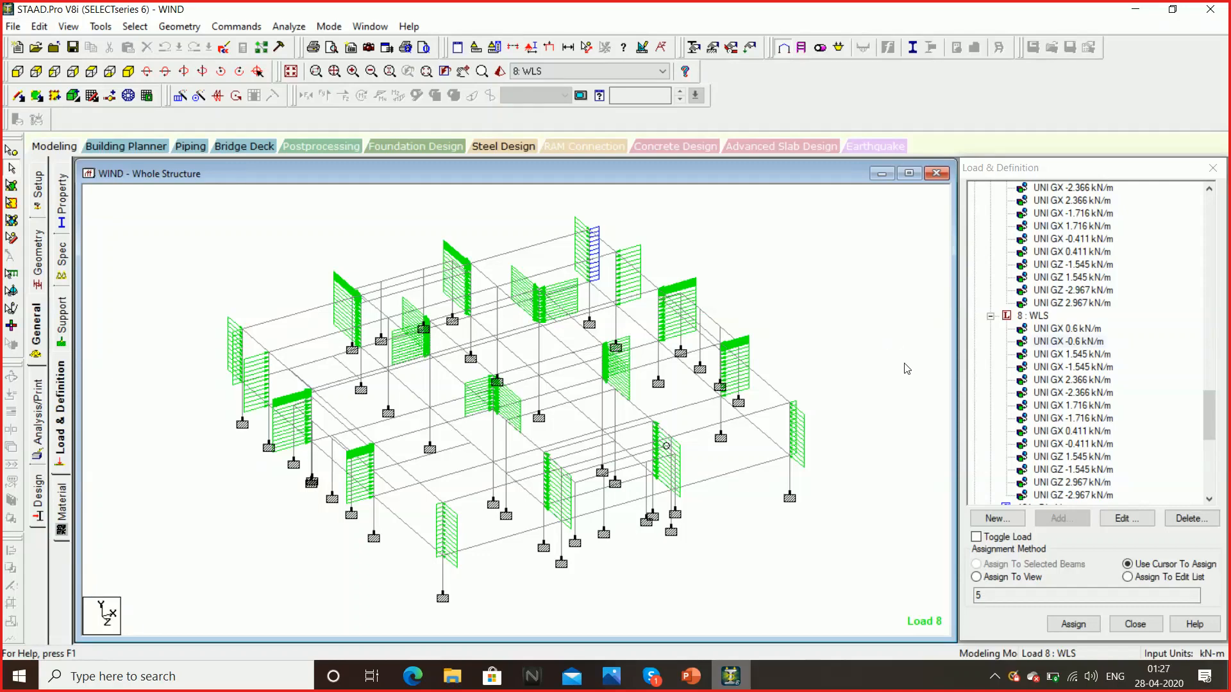
- Display the WLP load UNI GZ -2.967 kN/m again and look through the load combinations from 101 to 308
left_click(1034, 300)
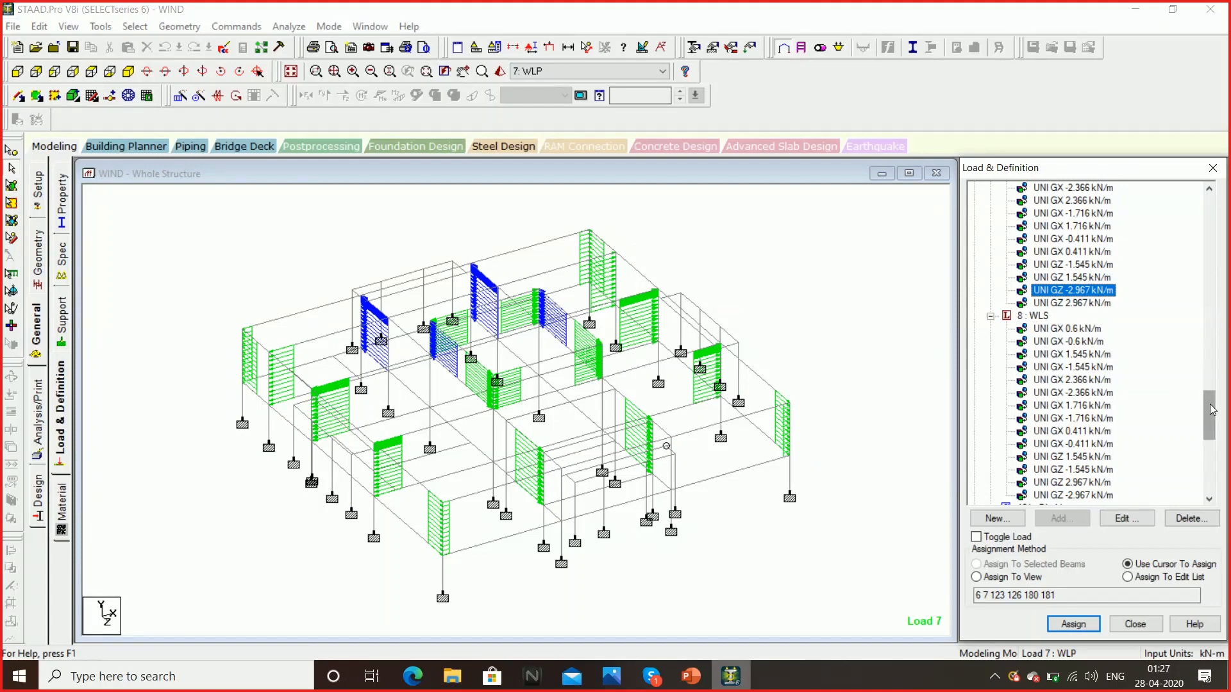
left_click_drag(1211, 406, 1217, 449)
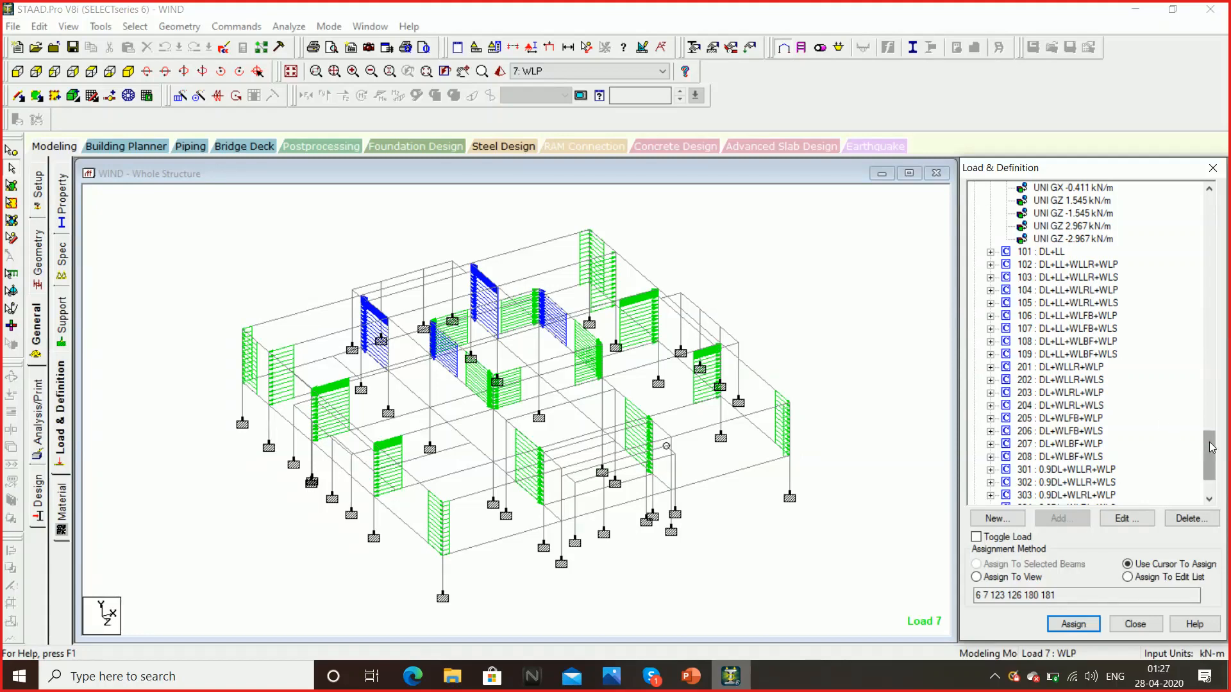
left_click_drag(1212, 447, 1212, 460)
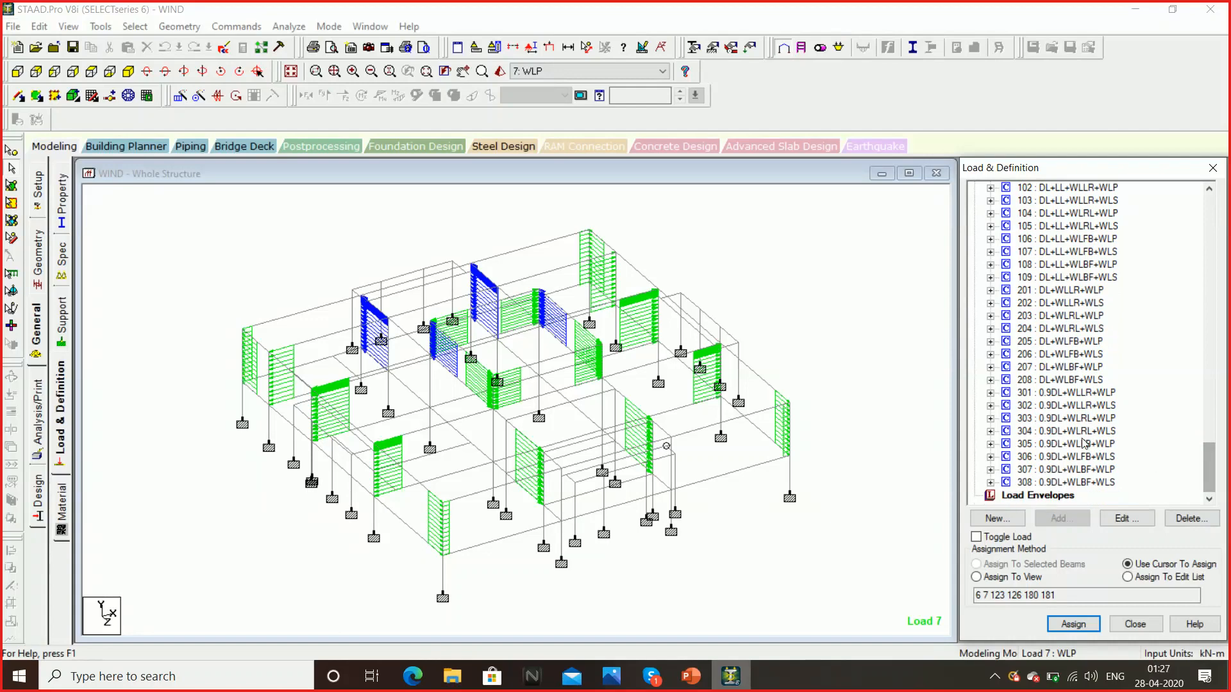